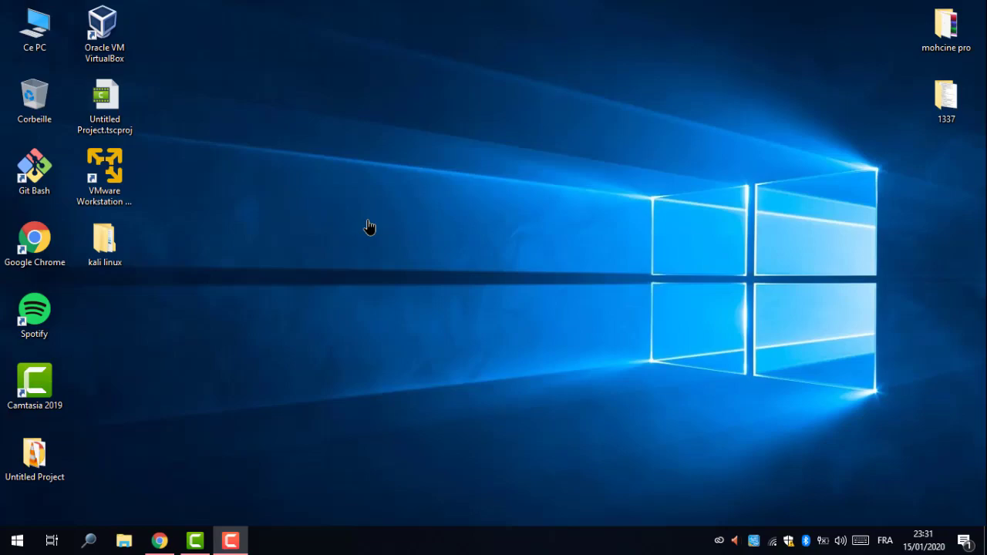
Search Google for 'download vmware workstation' in Chrome.
click(160, 540)
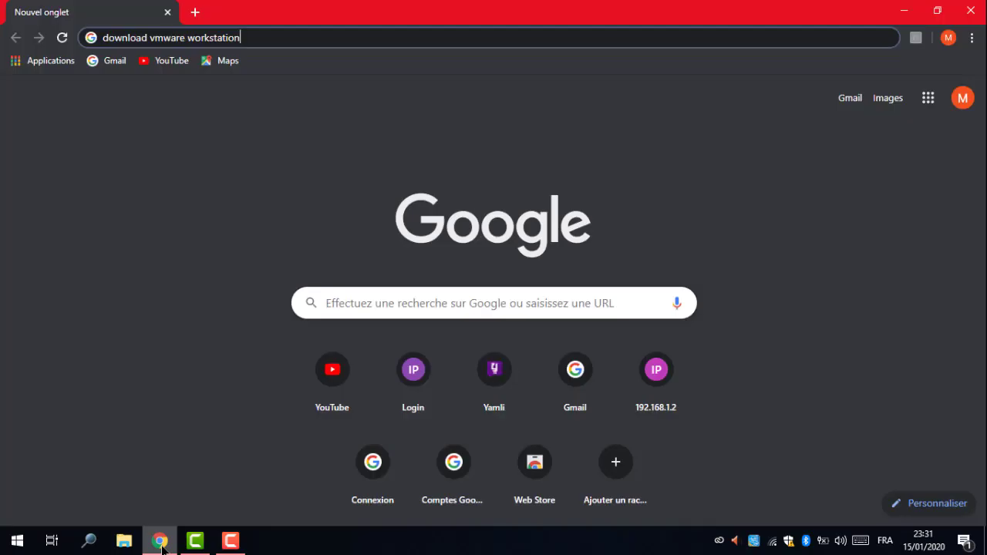
triple_click(287, 41)
click(287, 41)
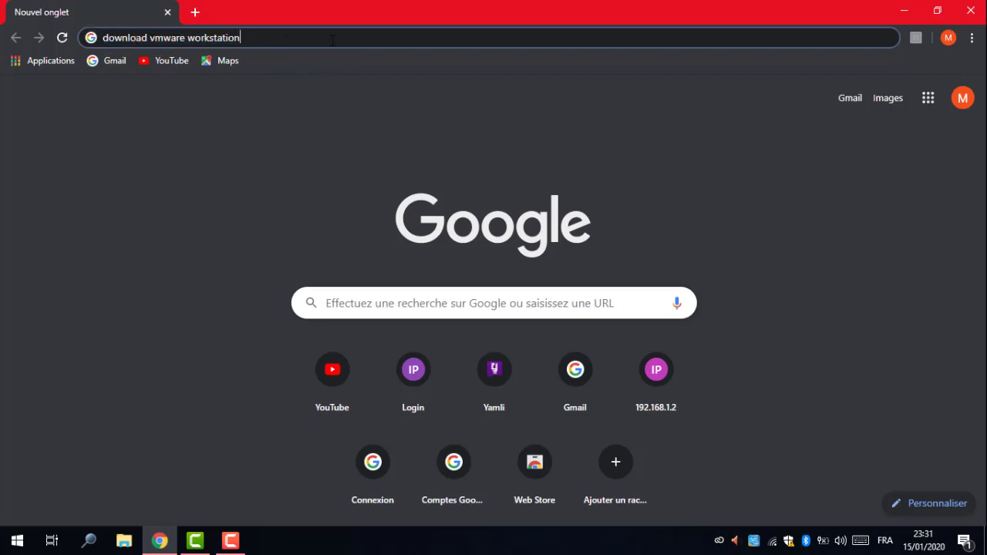
key(Return)
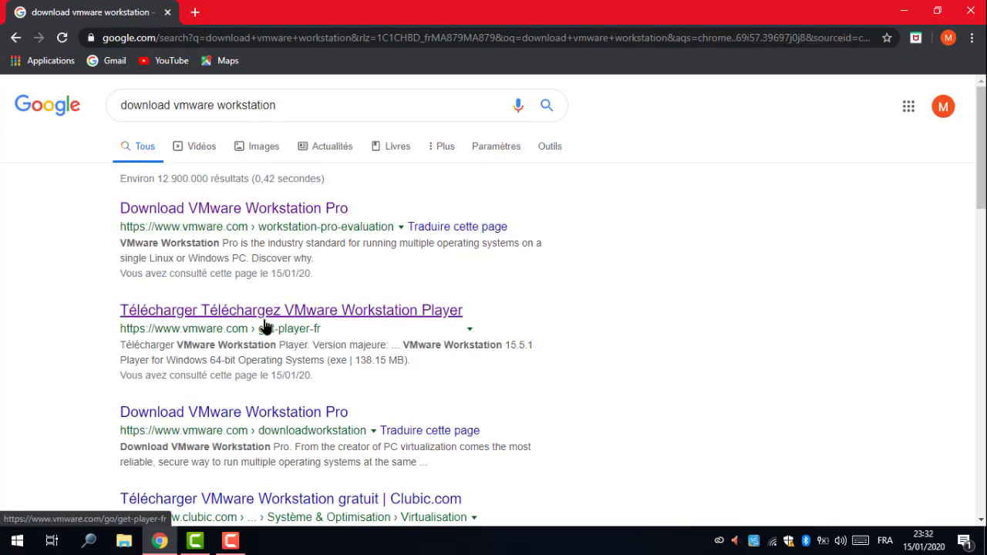
View the Download VMware Workstation Pro page, then go back to the results.
click(256, 209)
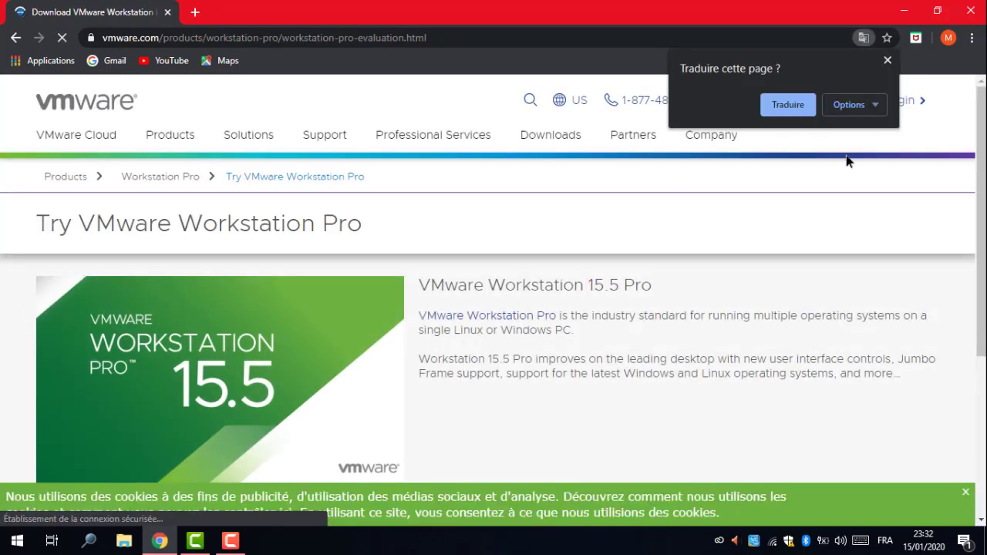
click(888, 60)
scroll(478, 280, down, 3)
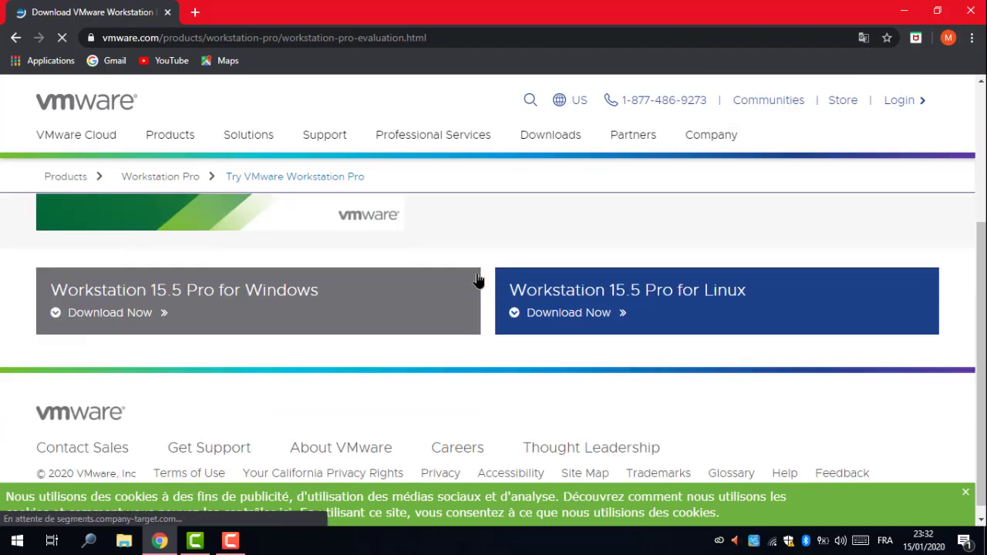
scroll(498, 295, up, 2)
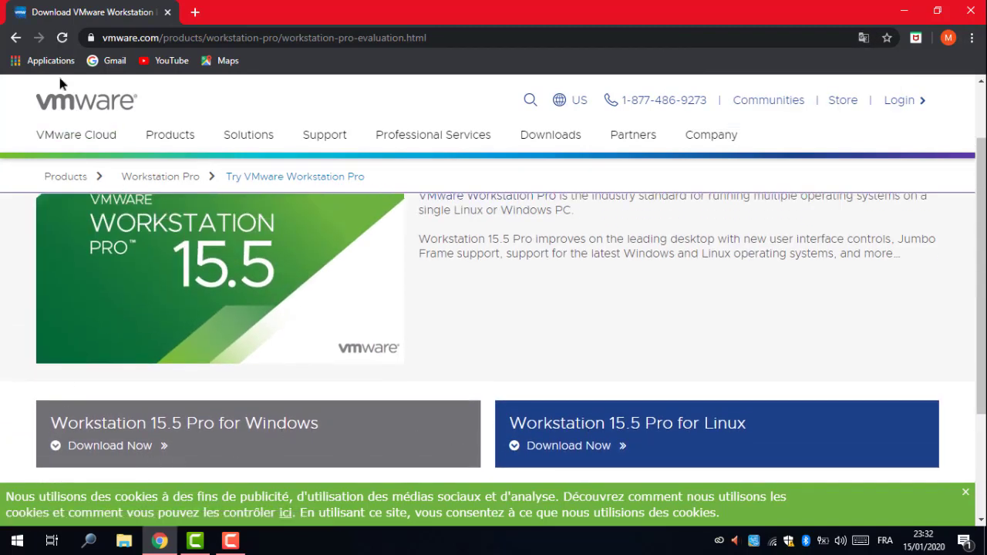
click(15, 37)
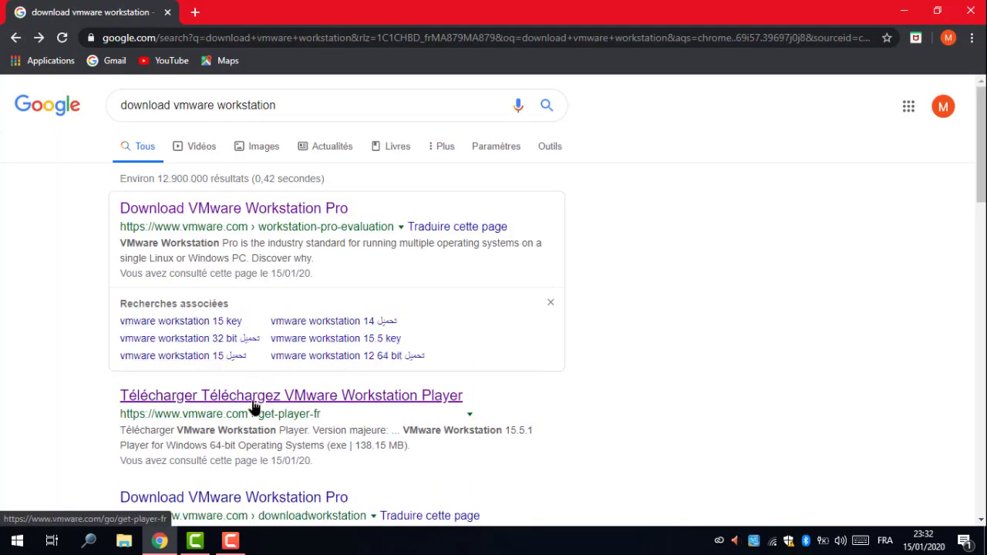
Download the VMware Workstation 15.5.1 Player installer for Windows 64-bit.
click(254, 408)
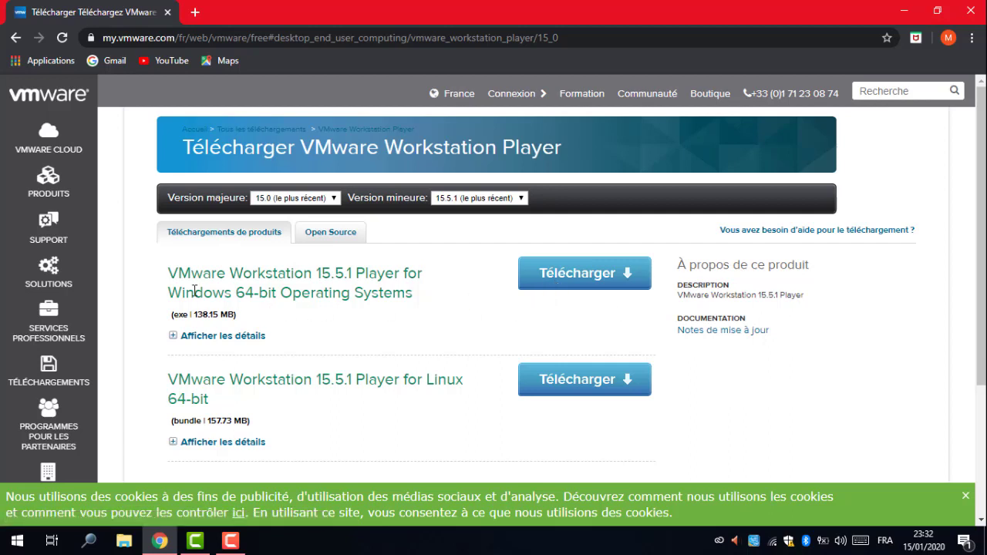
drag(164, 301, 422, 300)
click(411, 323)
scroll(389, 356, down, 1)
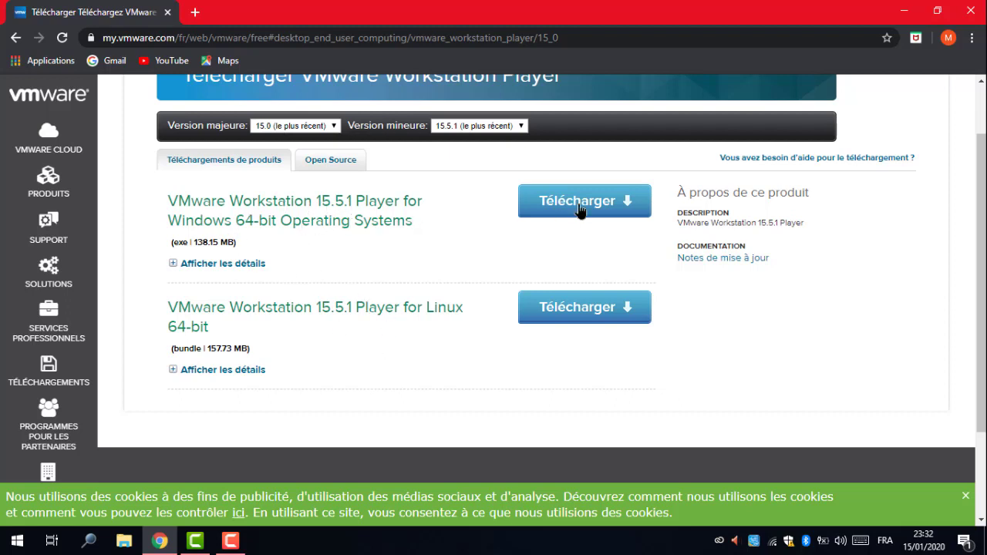
click(574, 205)
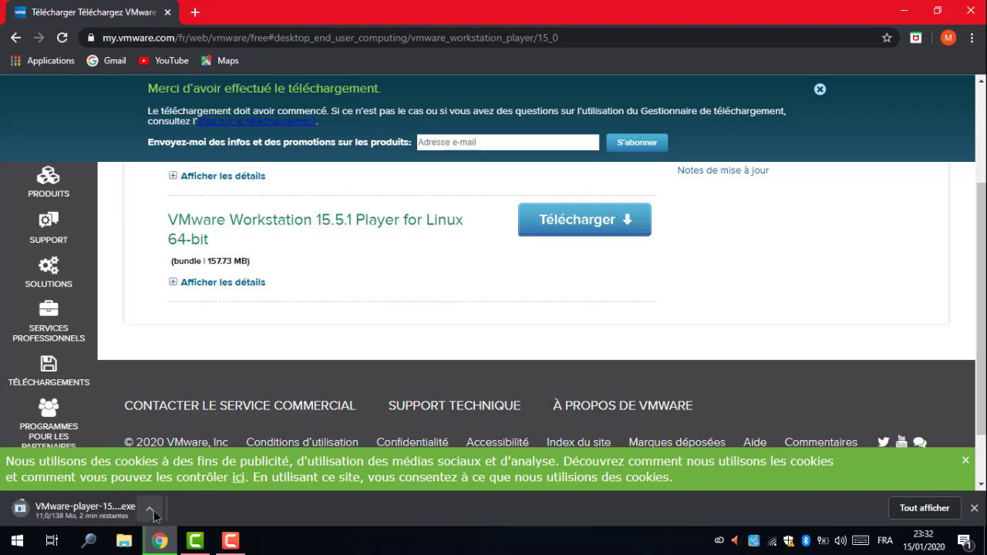
In a new tab, search for kali and open the official kali.org site.
click(195, 12)
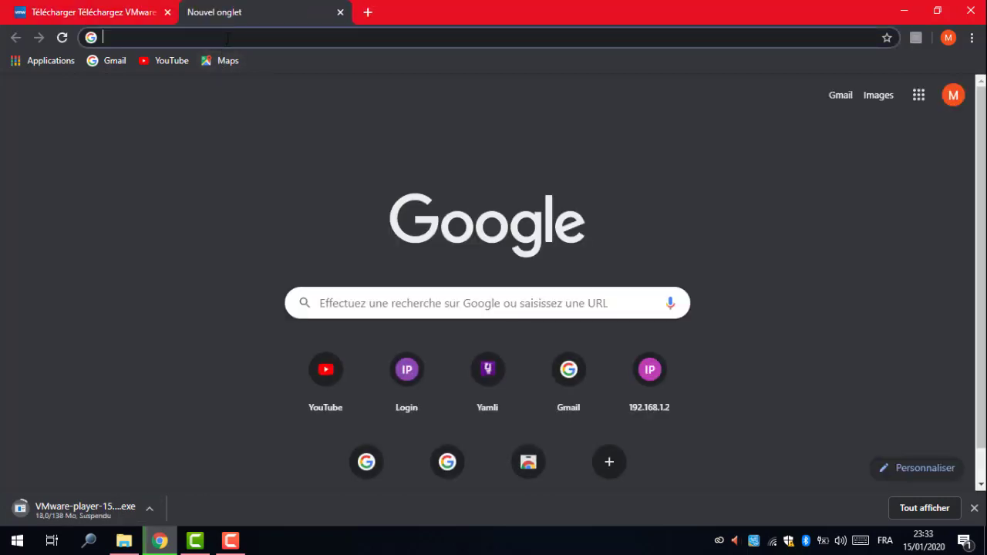
text(kali)
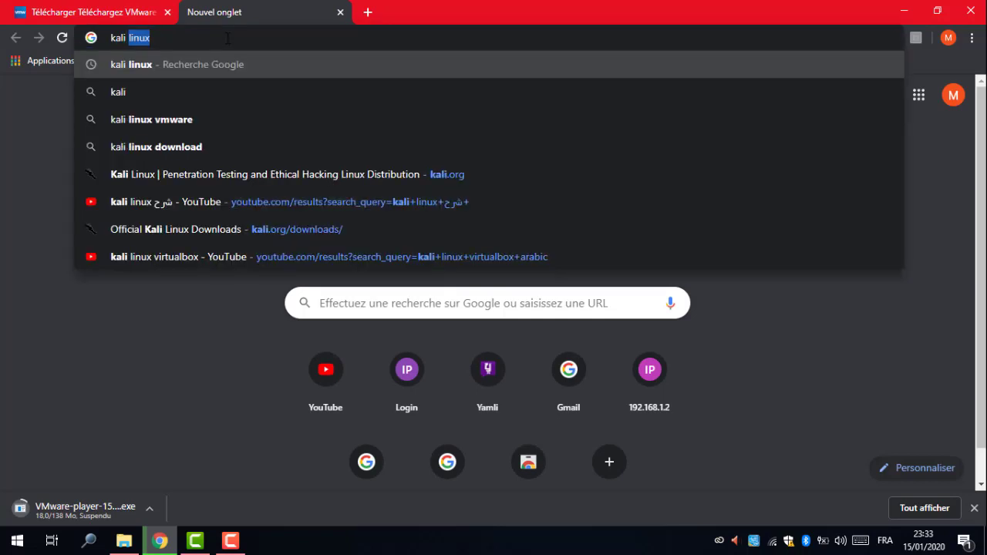
key(Return)
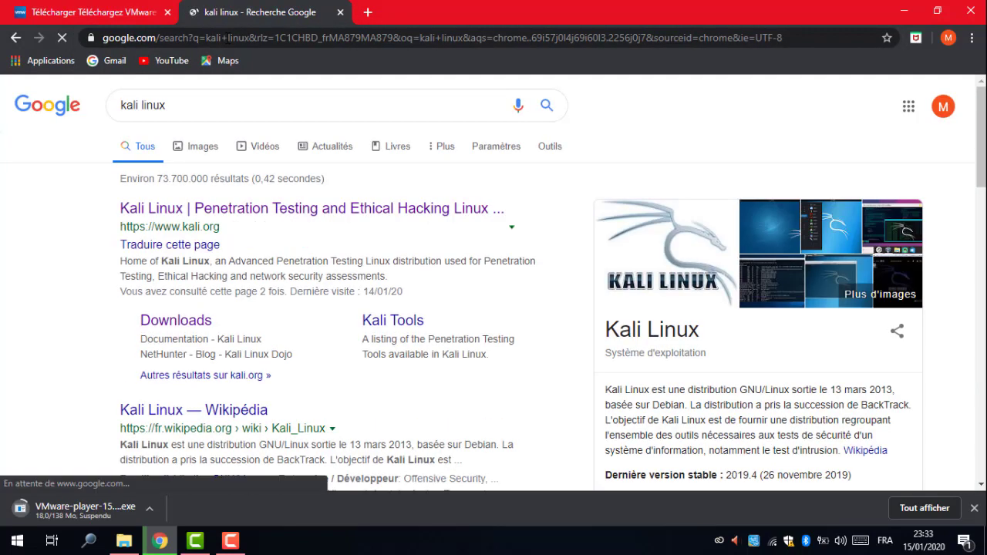
click(340, 215)
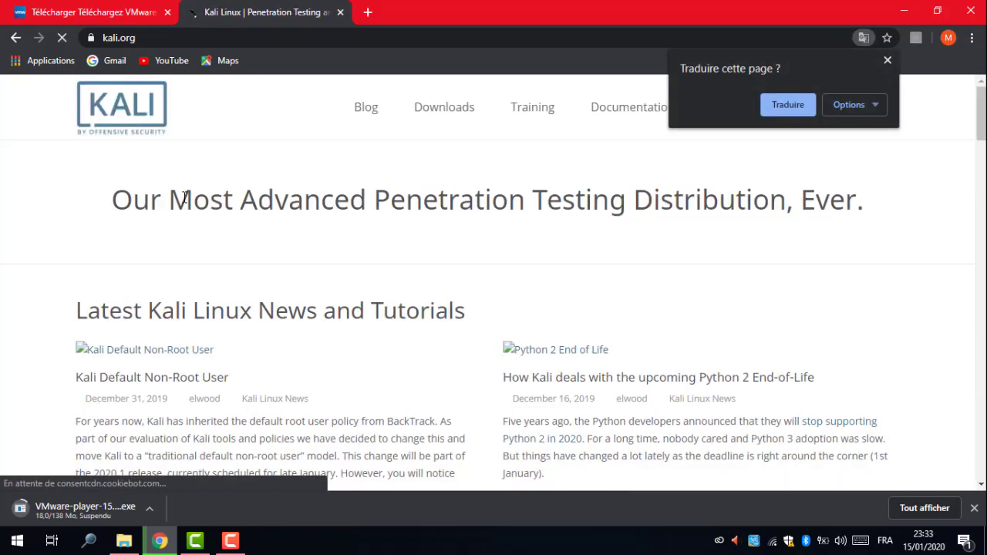
Find the Kali Linux 64-Bit image on the Downloads page, then minimize Chrome.
scroll(373, 244, down, 2)
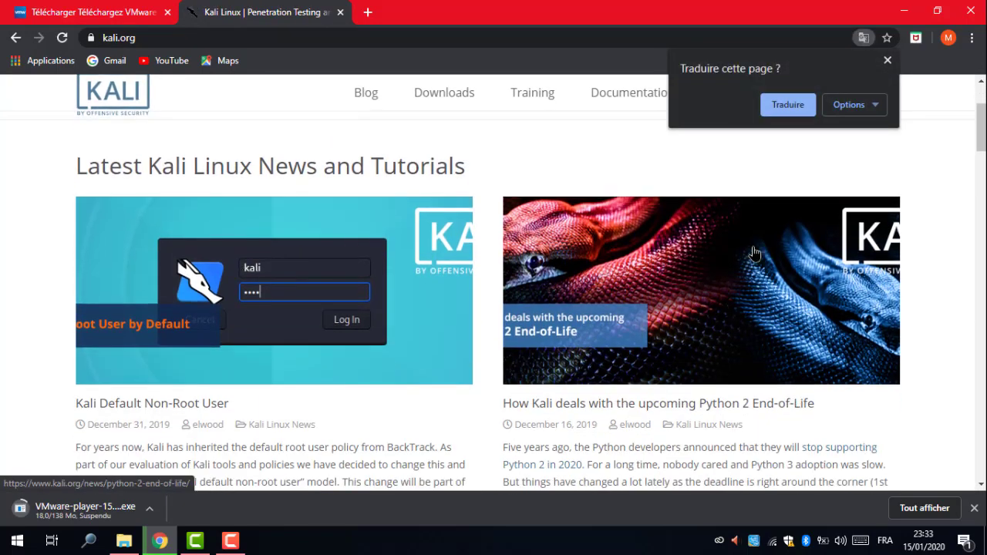
scroll(416, 254, down, 2)
scroll(417, 255, down, 4)
scroll(416, 255, up, 8)
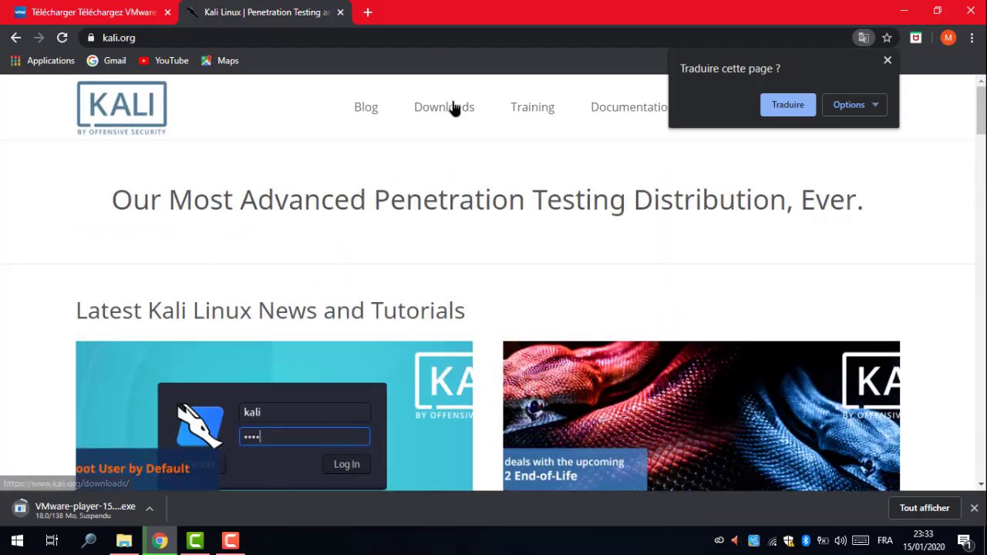
click(455, 111)
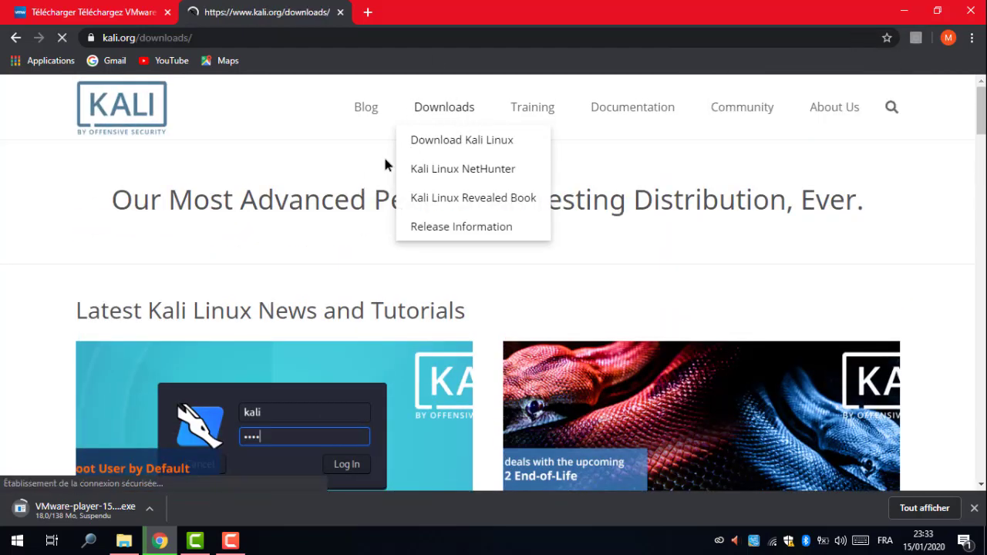
scroll(275, 250, down, 4)
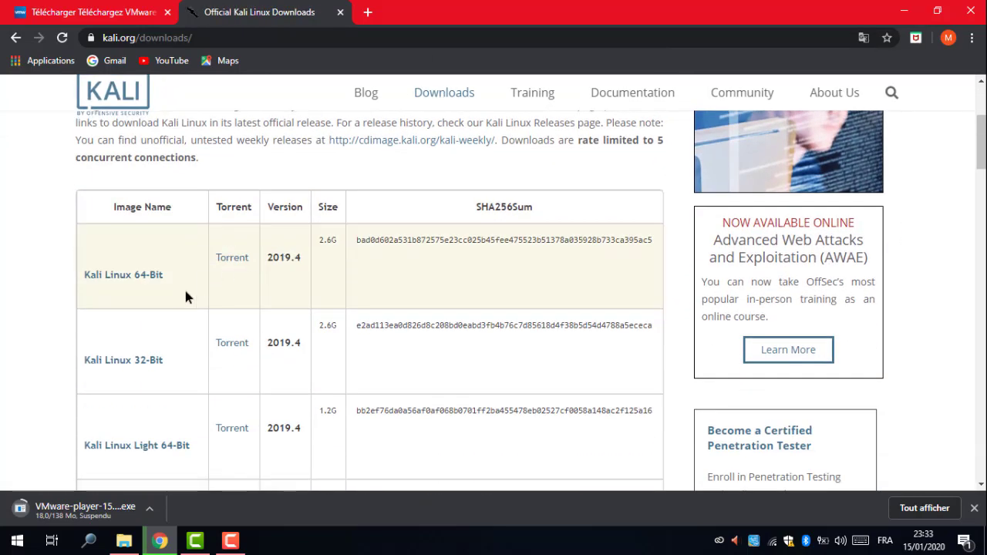
click(146, 205)
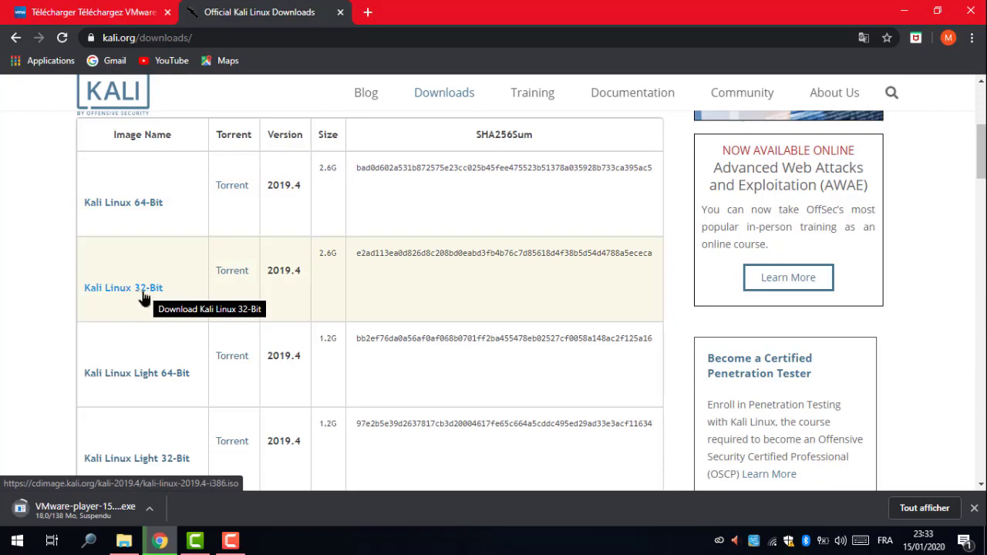
click(904, 12)
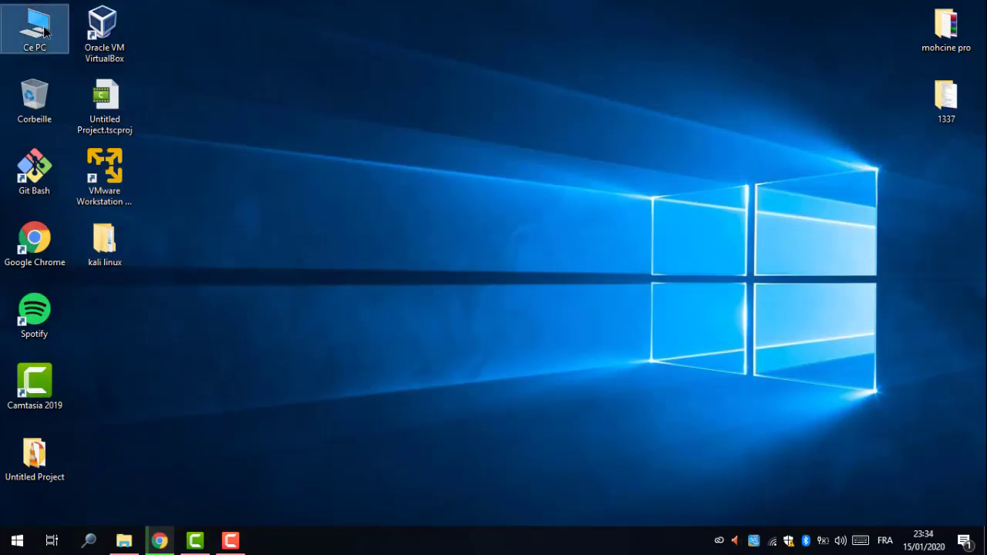
Check in Ce PC's properties that Windows is 64-bit, then return to Chrome.
right_click(46, 28)
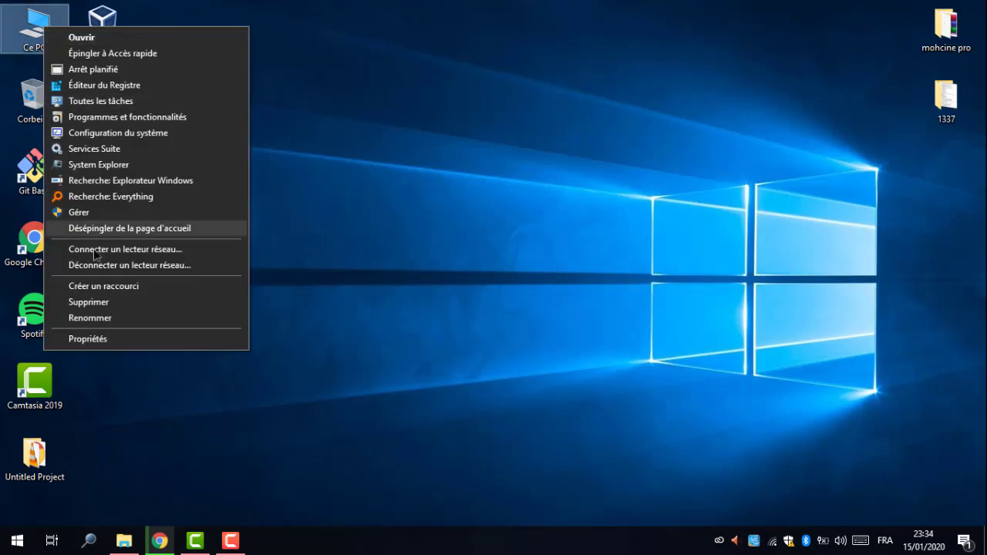
click(93, 344)
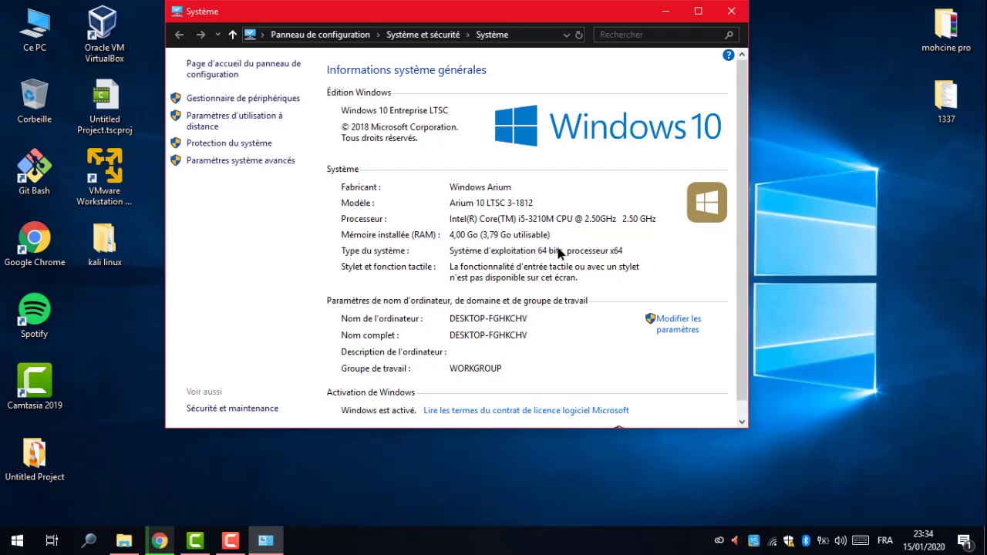
click(733, 11)
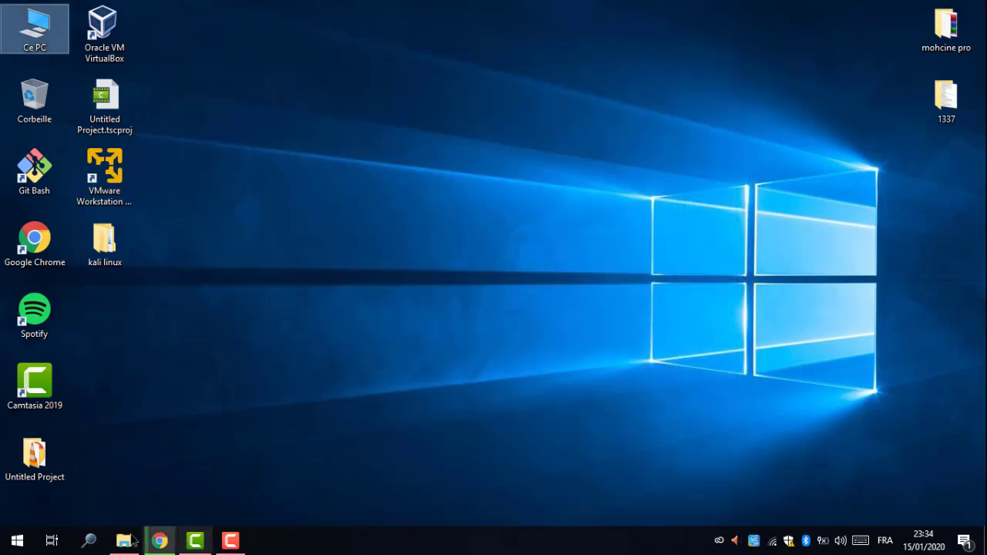
click(159, 541)
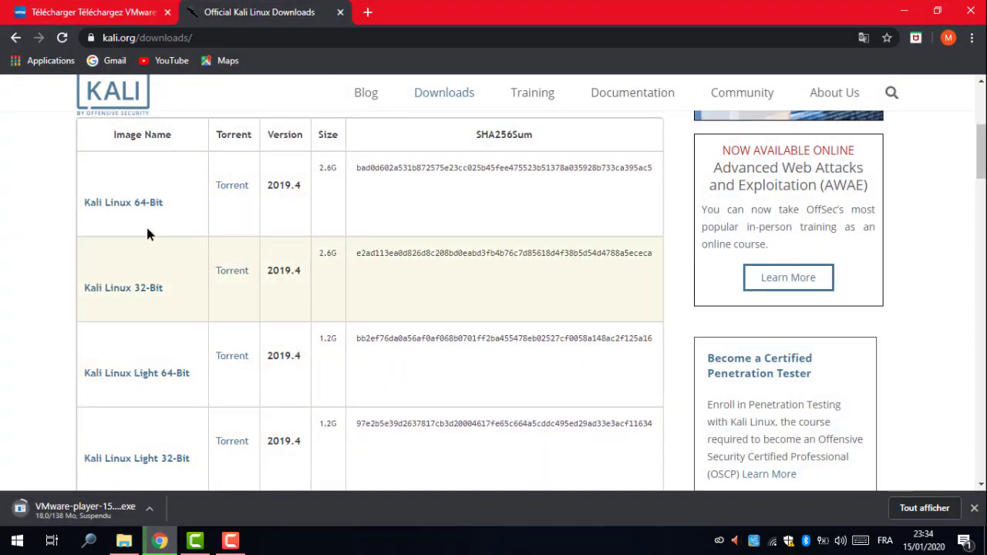
Download the Kali Linux 64-Bit 2019.4 ISO and place the VMware shortcut beside it.
click(132, 207)
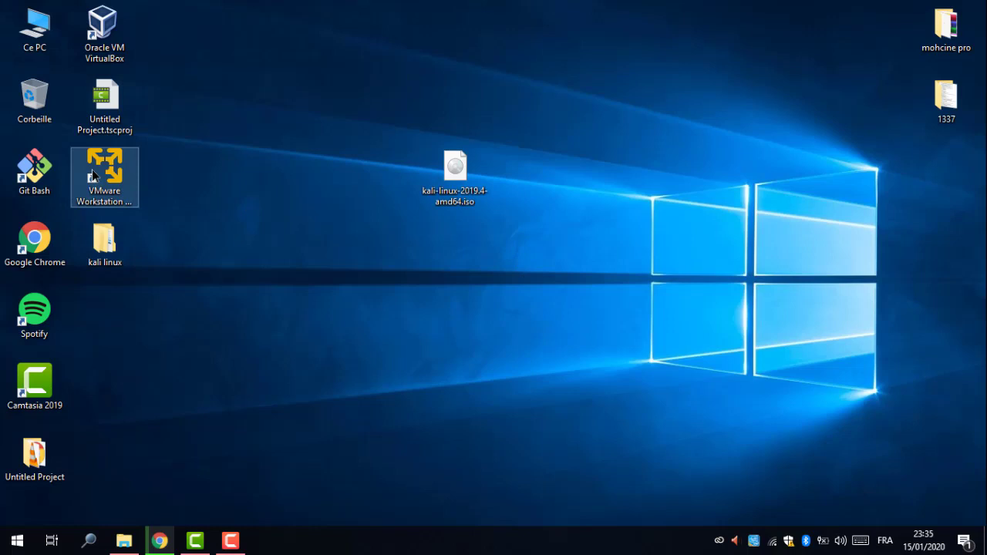
drag(96, 172, 390, 185)
drag(567, 114, 297, 272)
drag(576, 120, 315, 225)
click(412, 233)
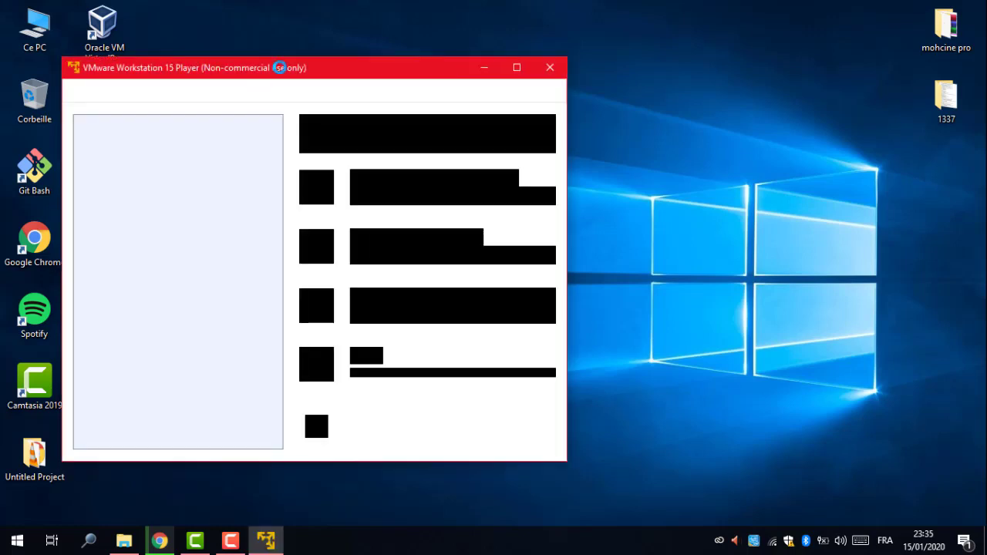
Start a new virtual machine installing from kali-linux-2019.4-amd64.iso on the Bureau.
drag(259, 71, 407, 60)
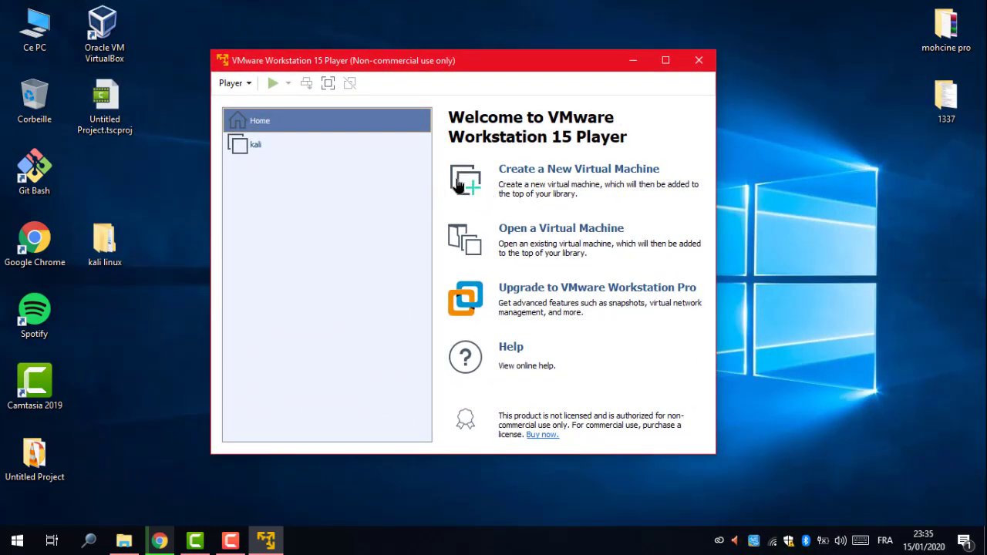
click(546, 173)
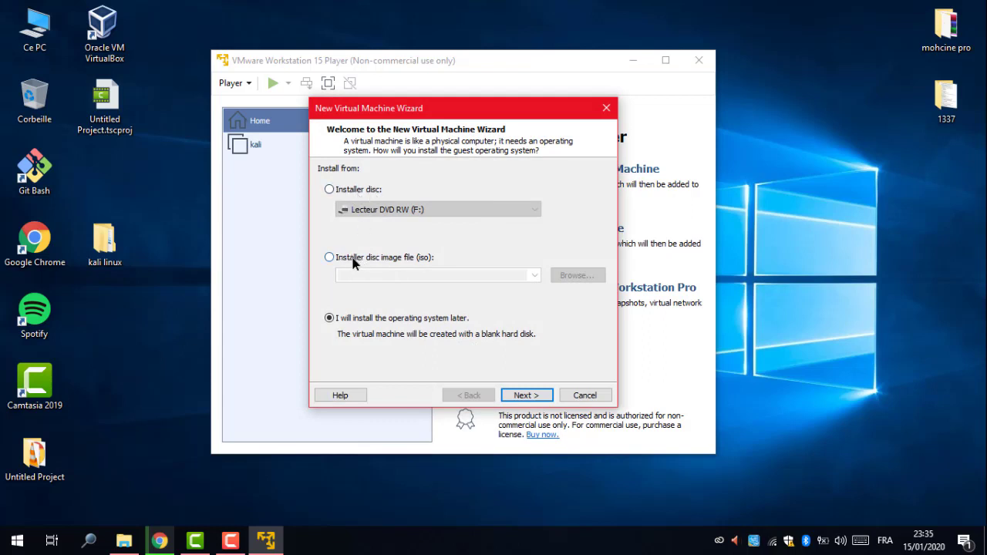
click(329, 258)
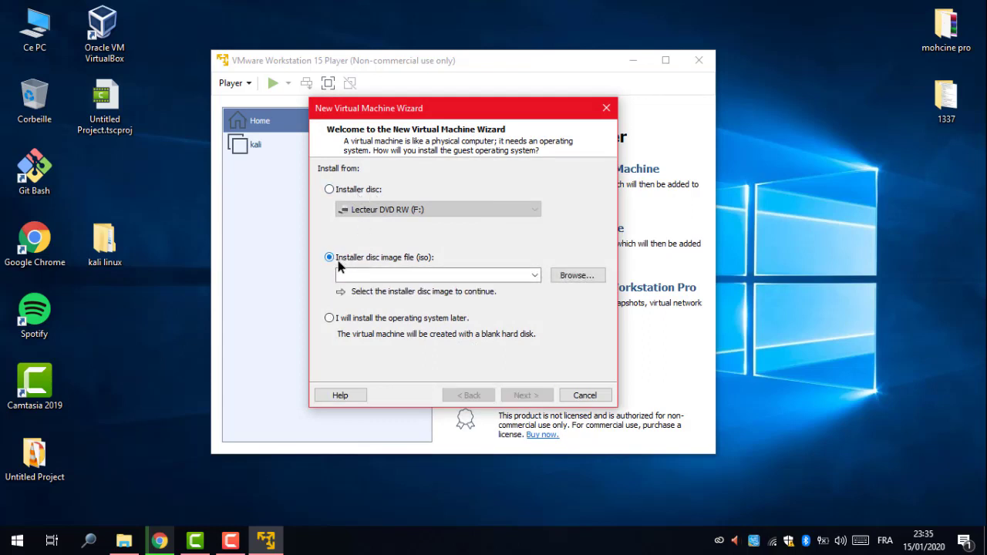
click(582, 280)
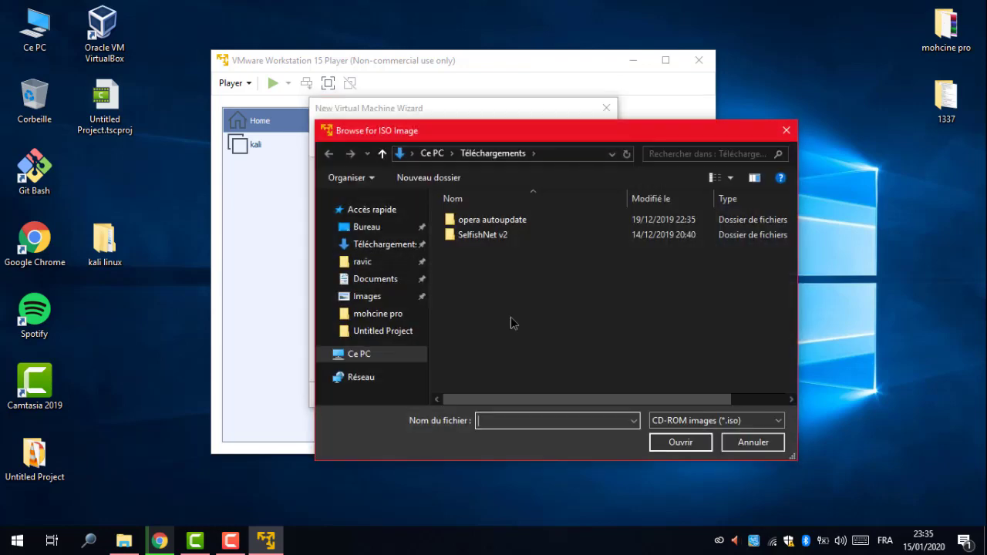
click(365, 227)
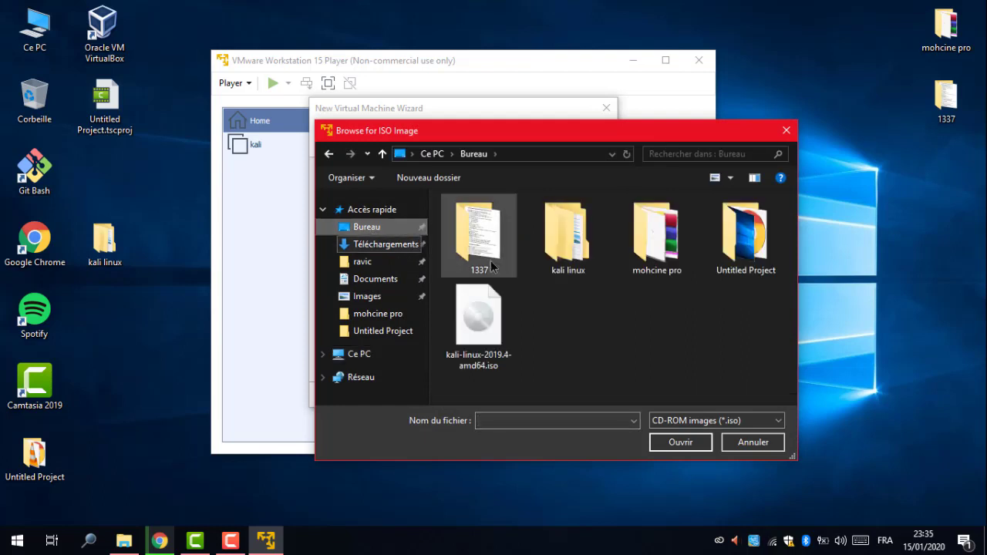
click(487, 326)
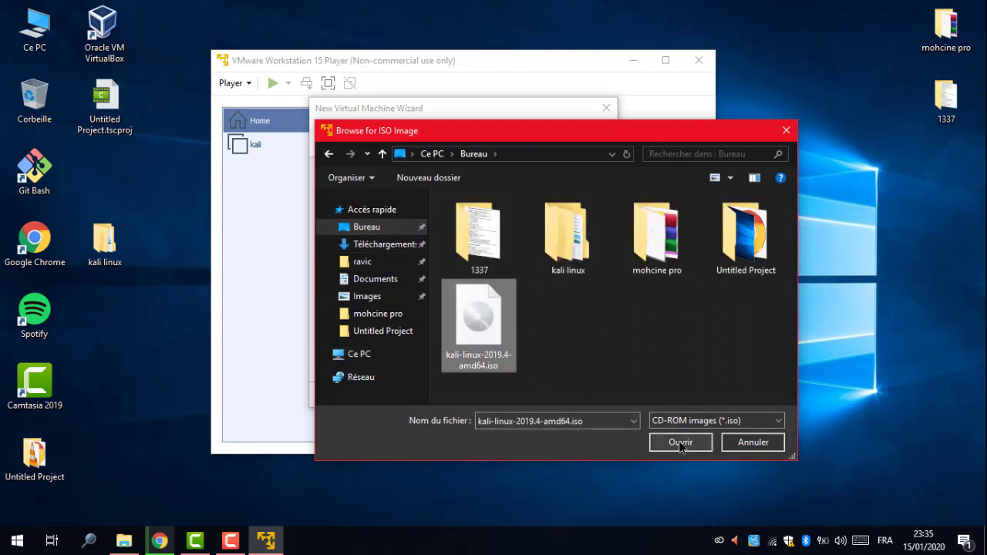
click(681, 443)
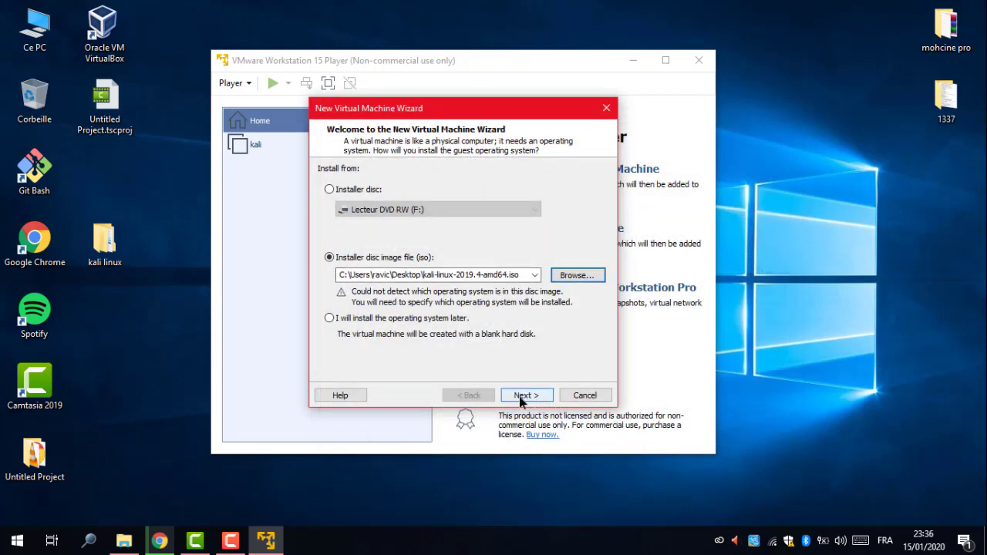
click(529, 396)
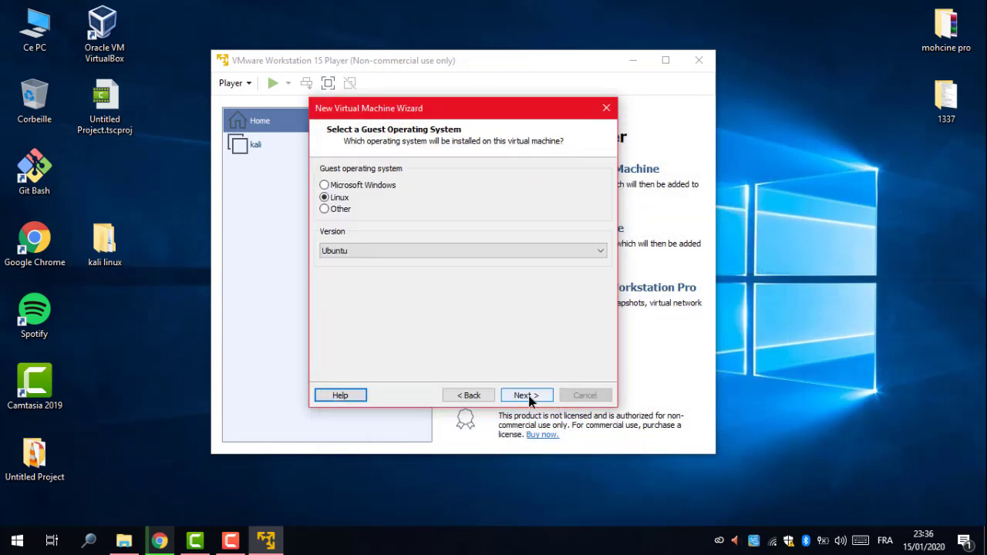
Set the guest operating system to Linux, version Ubuntu.
click(339, 191)
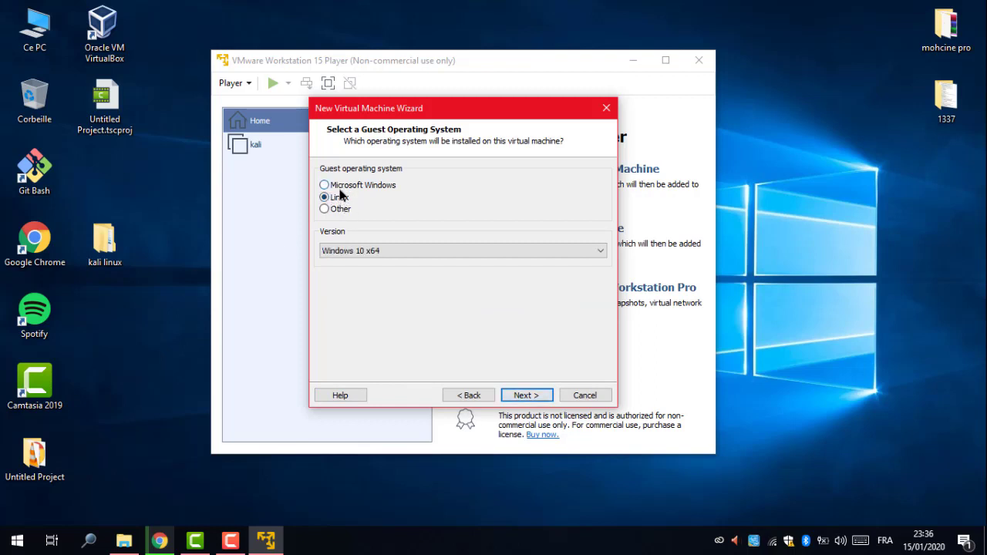
click(330, 202)
click(527, 396)
Enter the VM name, set a 34 GB maximum disk size, and finish creating it.
text(r)
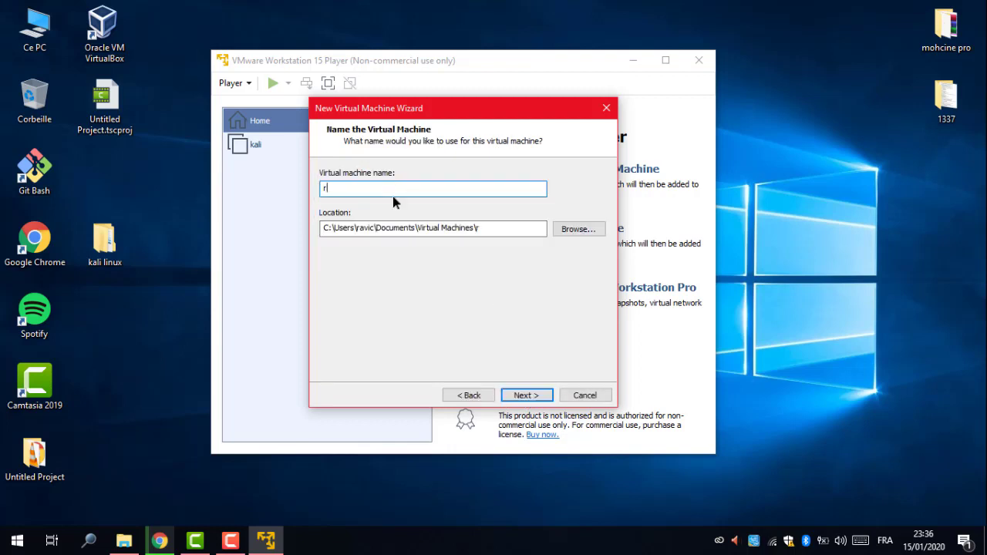
text(avic)
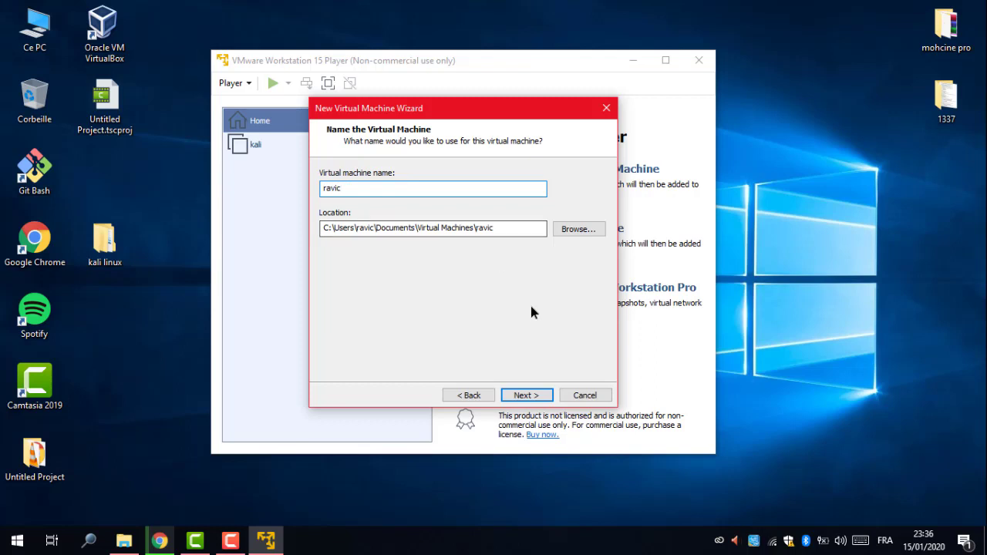
click(528, 395)
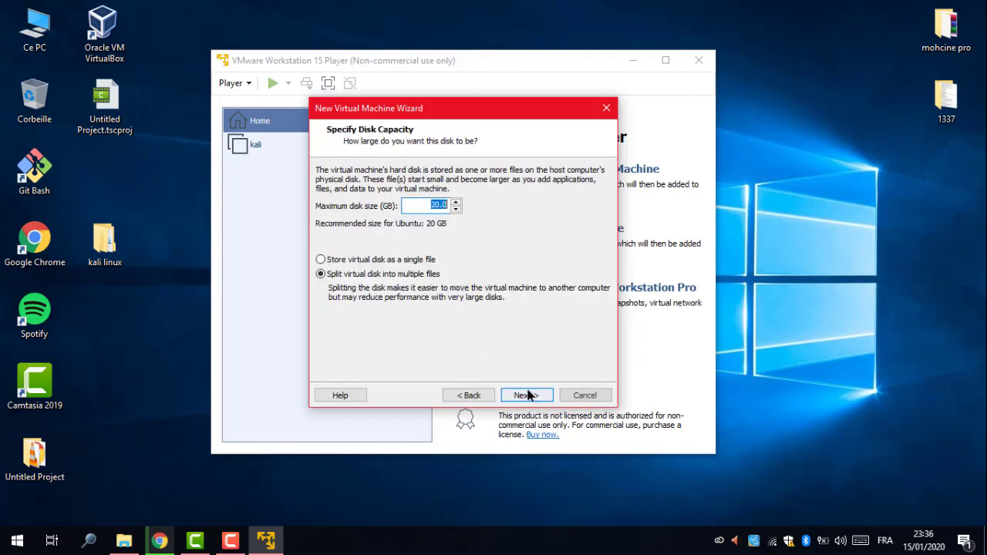
click(456, 202)
click(456, 203)
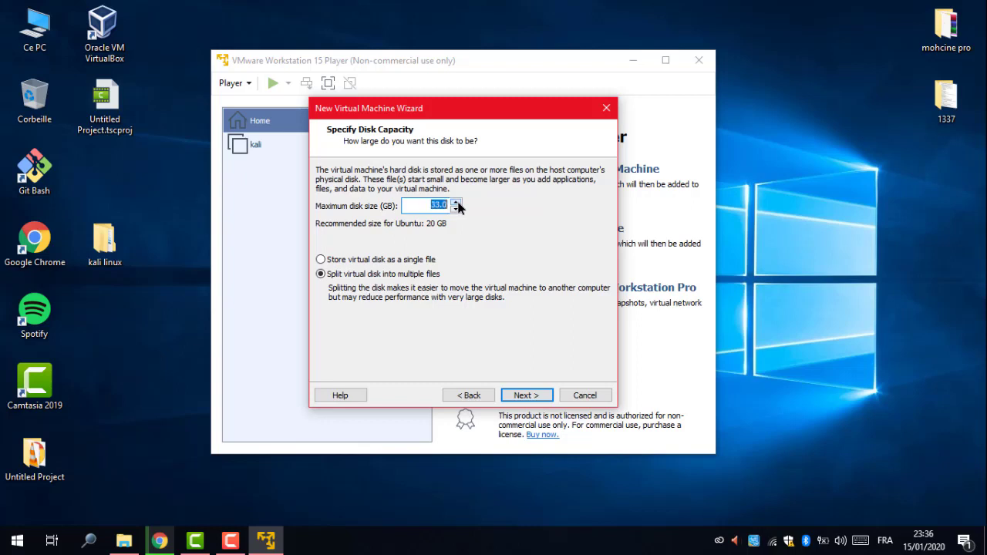
click(455, 203)
click(456, 203)
click(537, 397)
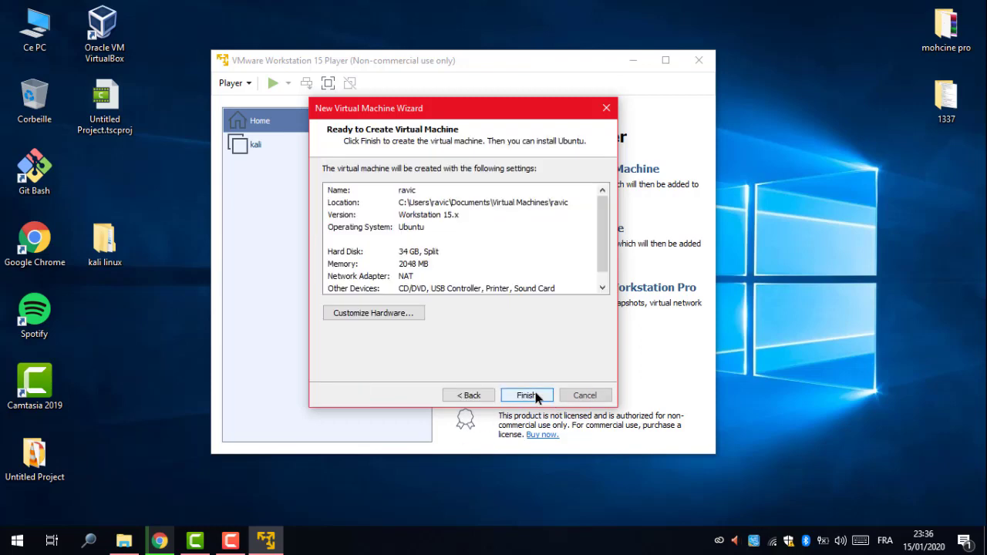
scroll(607, 247, down, 1)
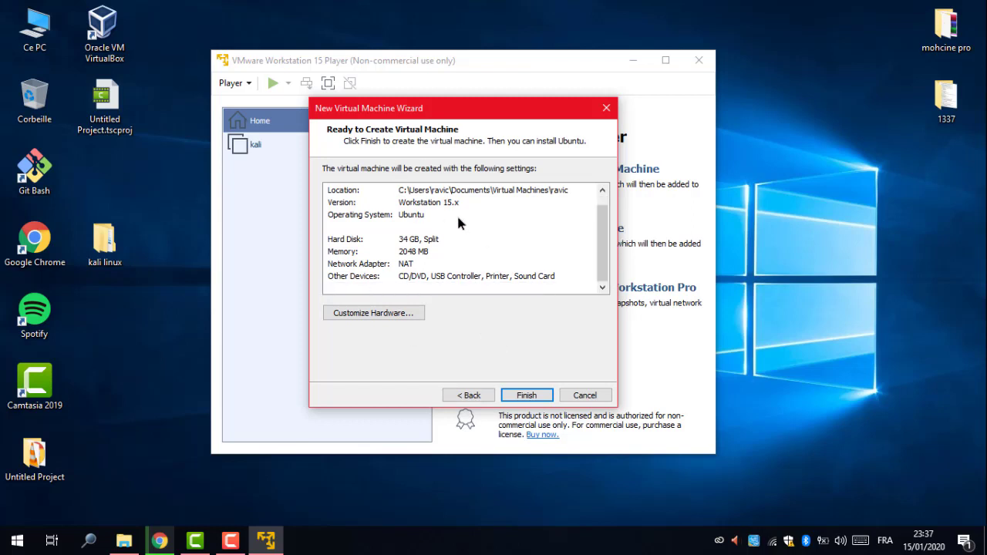
click(524, 398)
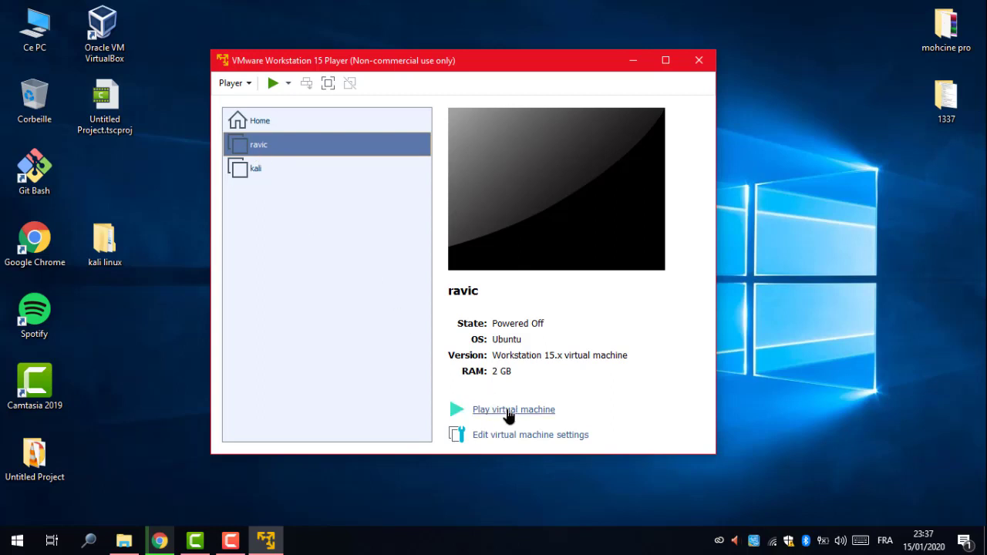
Select the newly created VM in the library and power it on.
click(256, 174)
click(260, 143)
click(514, 414)
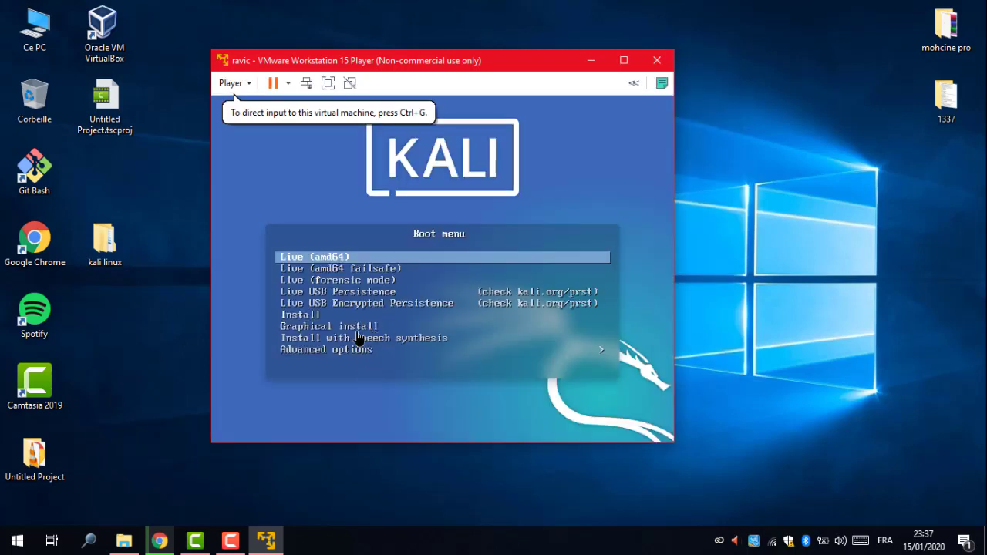
Choose Graphical install from the Kali boot menu and launch it.
click(359, 337)
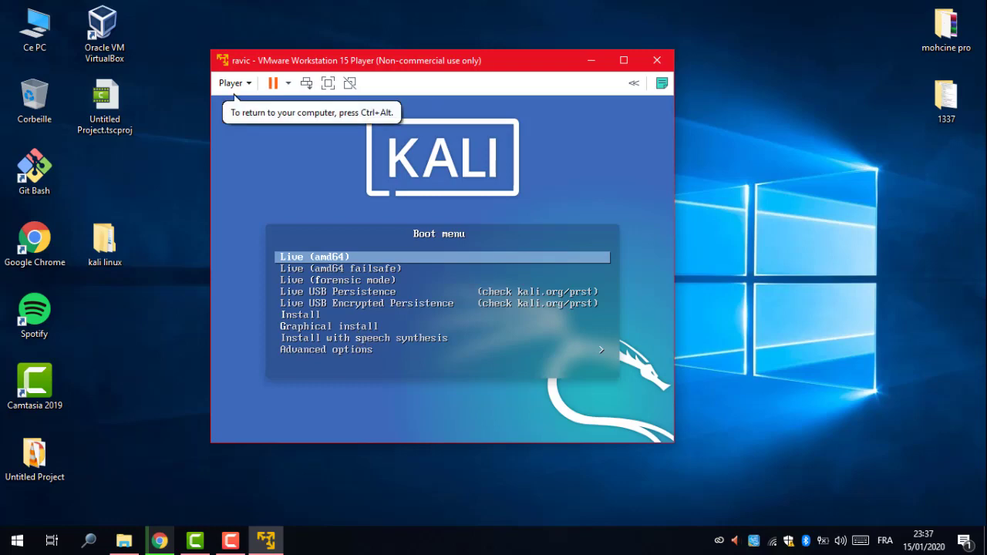
key(Down)
key(Down)
key(Down)
key(Down)
key(Down)
key(Down)
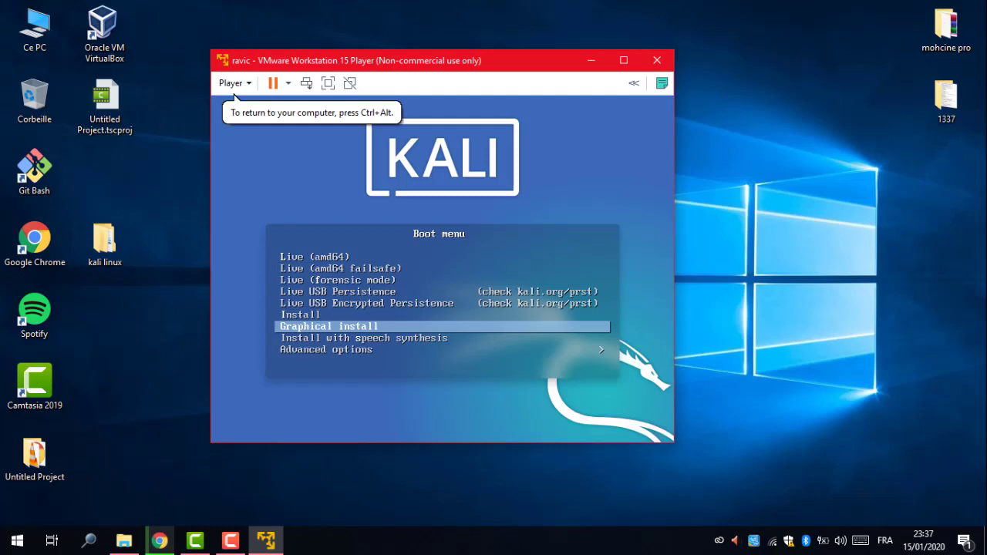
key(Return)
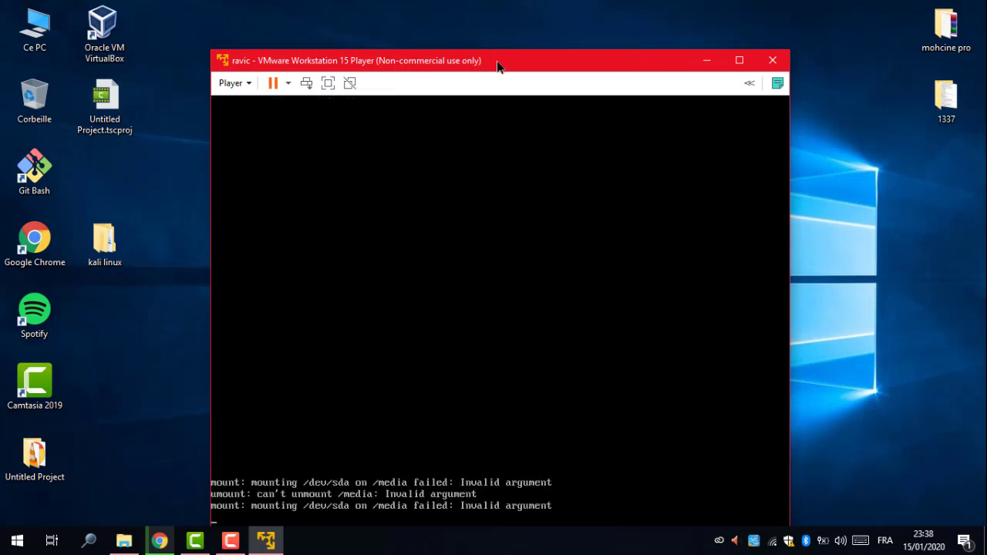
drag(497, 60, 443, 18)
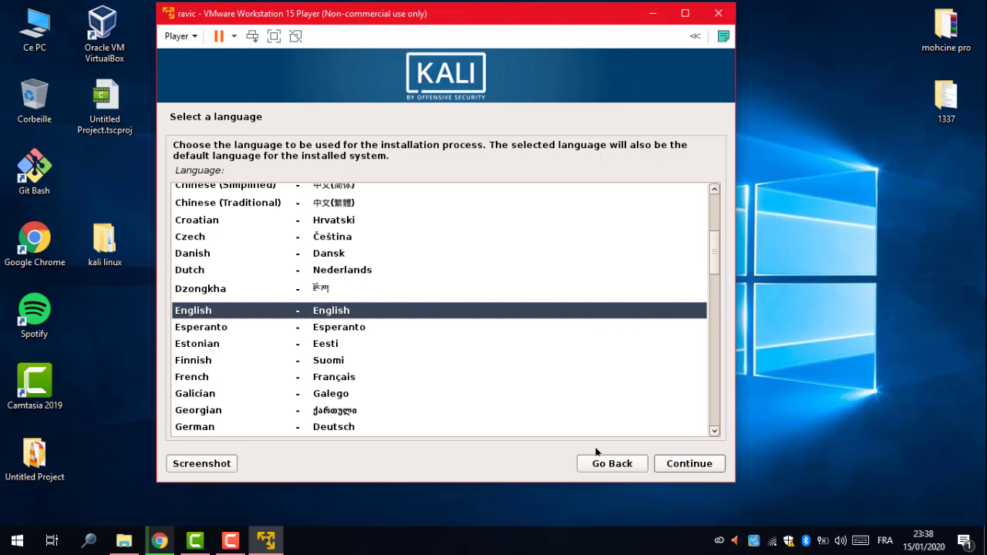
Keep English as the language and select United States as the location.
click(687, 468)
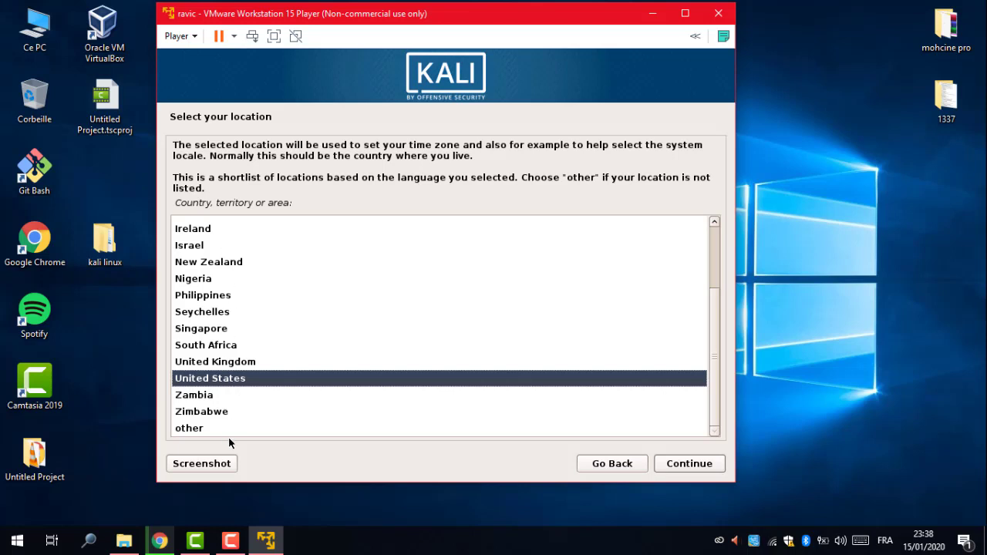
click(229, 283)
click(229, 250)
click(220, 225)
click(223, 267)
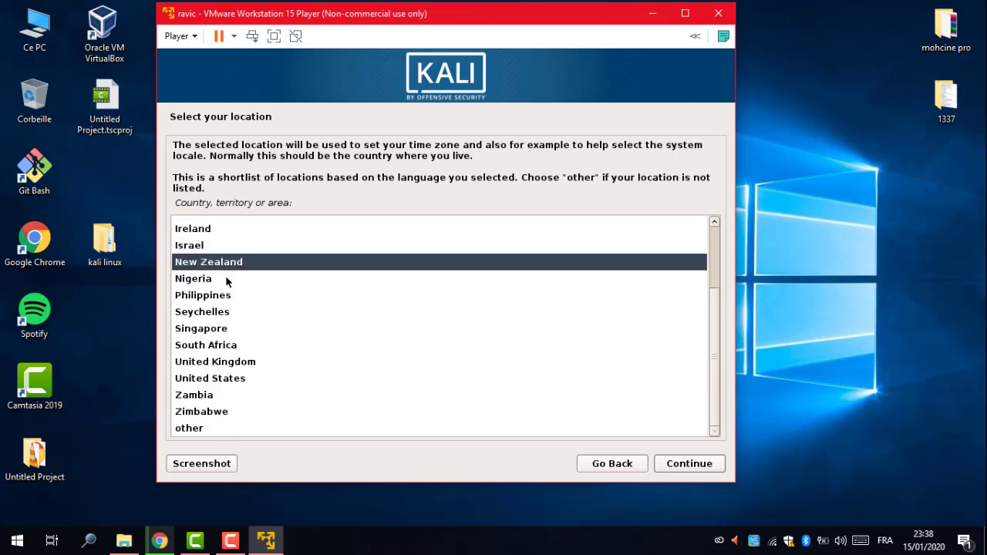
click(226, 279)
click(223, 296)
click(221, 314)
click(219, 330)
click(216, 345)
click(233, 382)
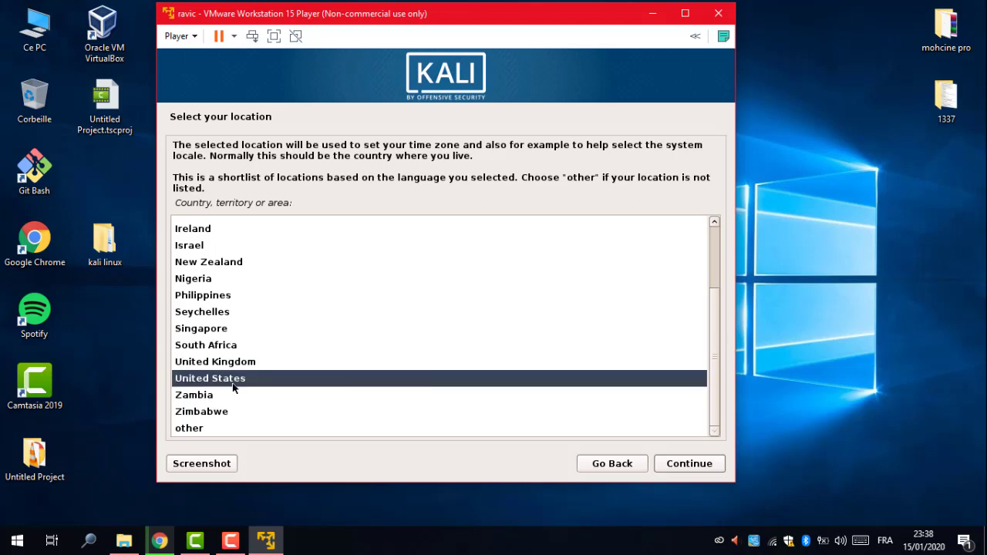
Confirm United States and choose the Arabic keymap.
click(699, 466)
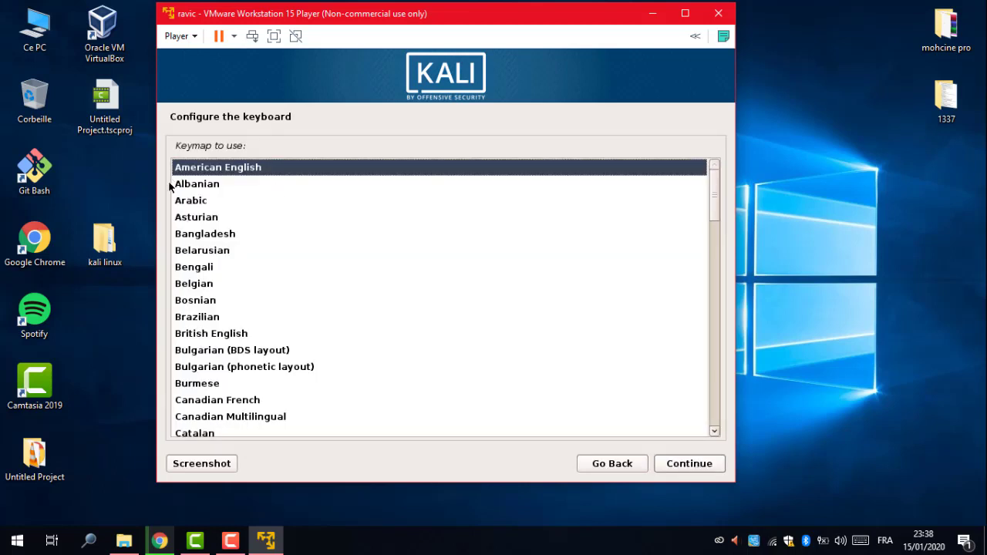
click(192, 203)
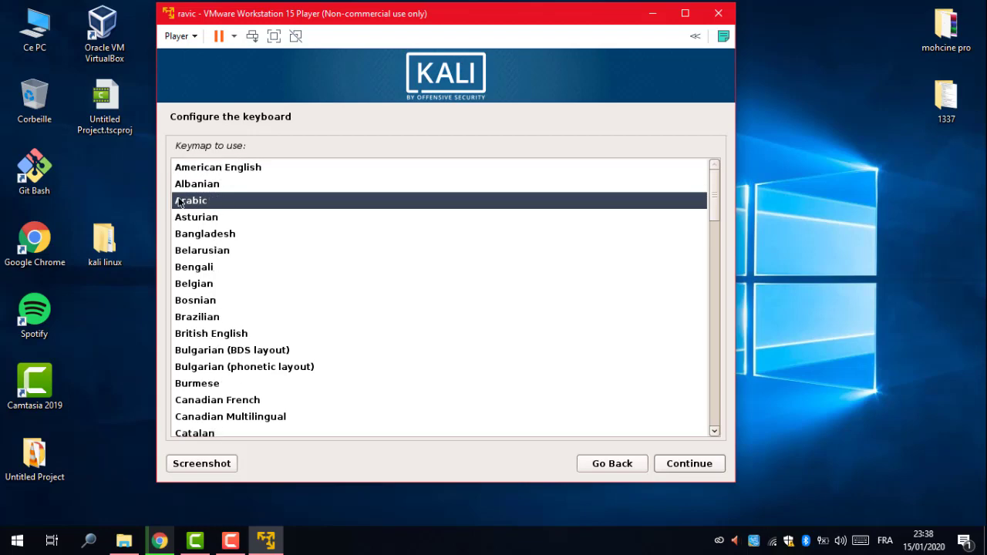
click(687, 471)
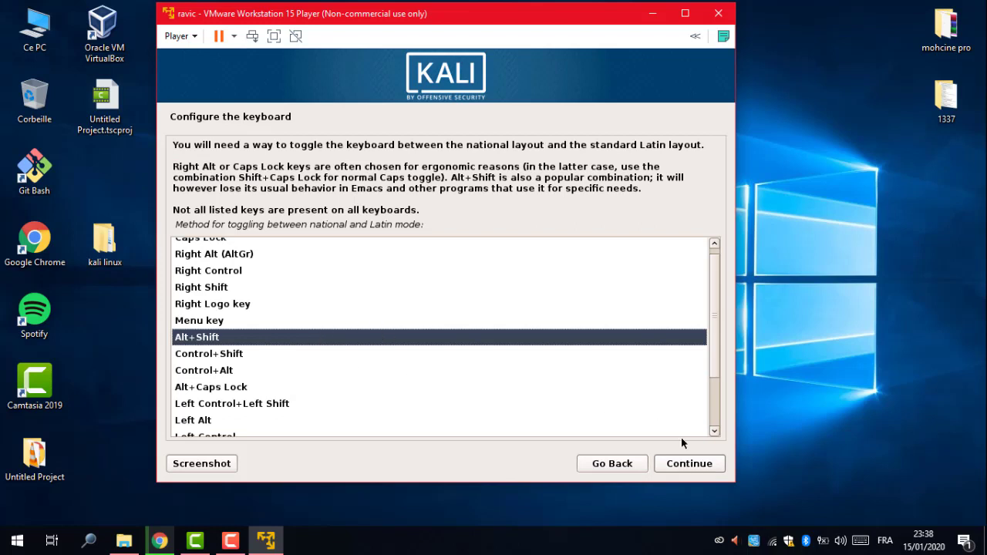
Keep Alt+Shift as the layout toggle and kali as the hostname, and leave the domain name empty.
click(688, 467)
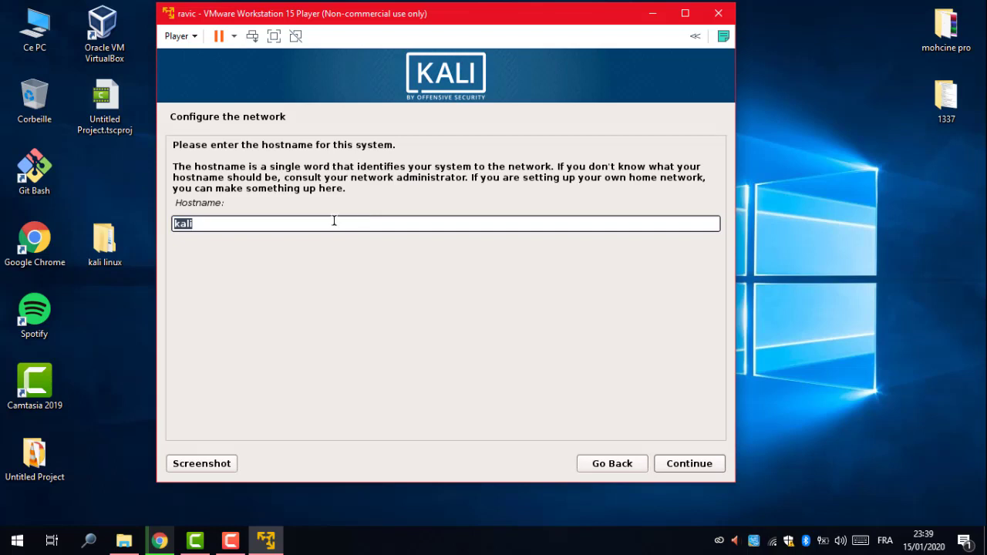
click(330, 223)
click(695, 468)
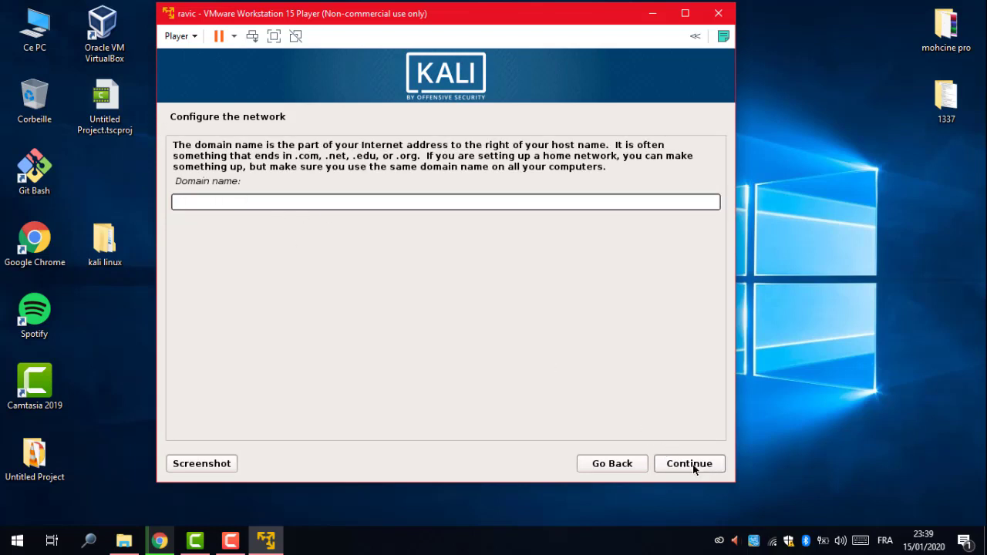
click(679, 467)
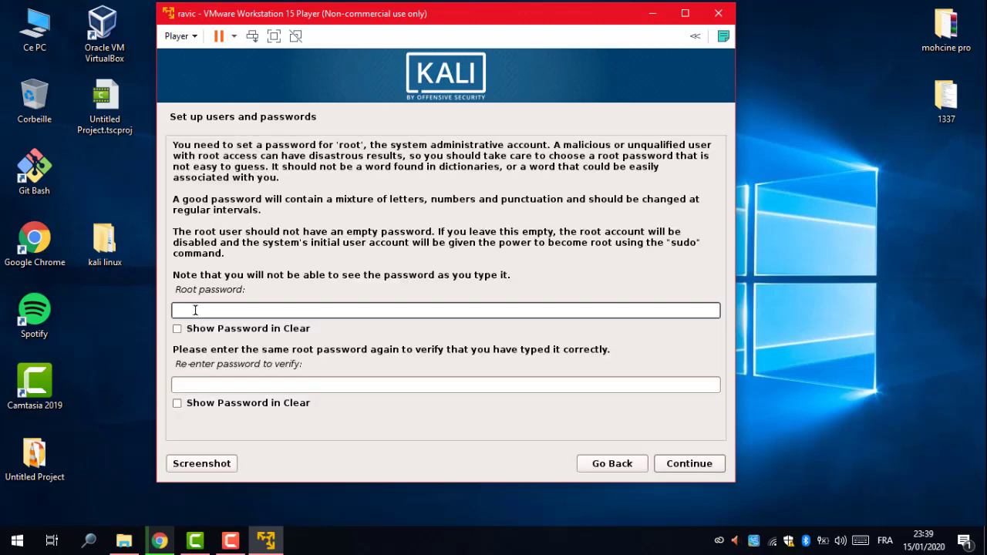
Show the root password characters, start typing a password, then erase it.
click(204, 329)
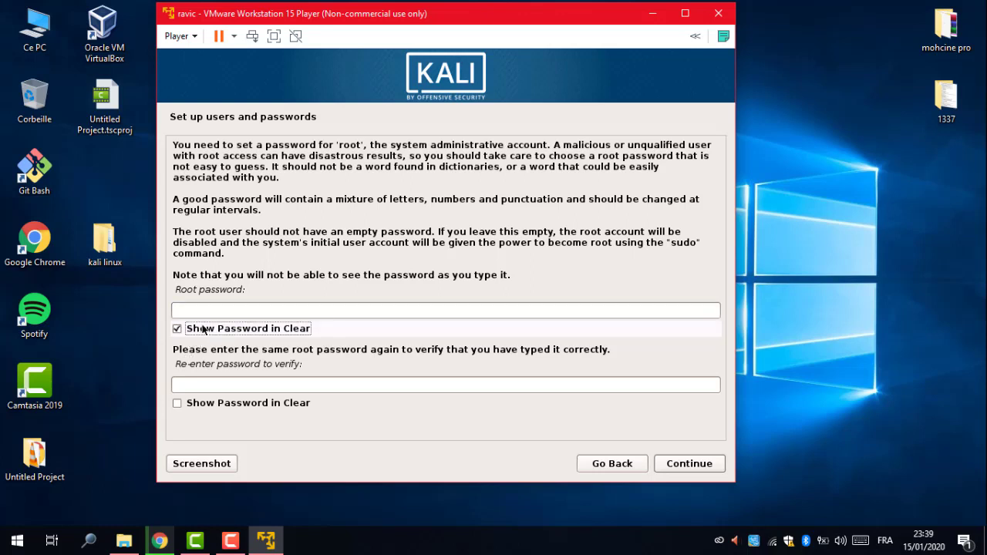
click(206, 312)
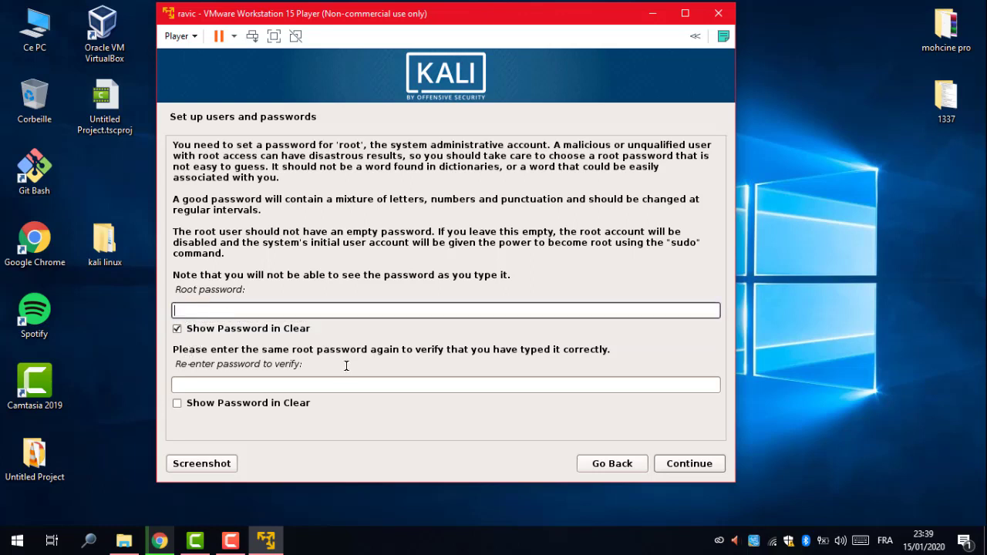
text(;o)
key(BackSpace)
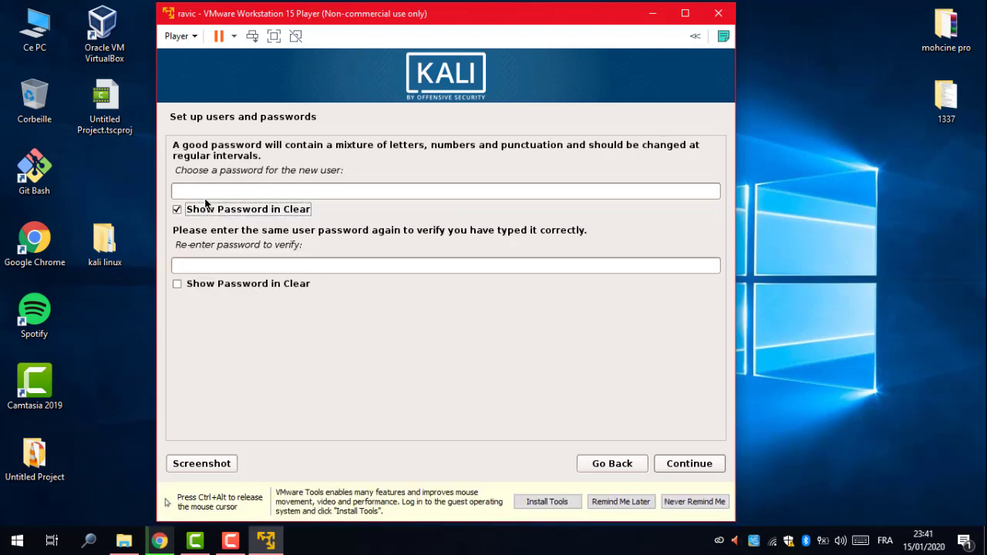
Enter the new user's password and retype the same password in the verification field.
click(207, 192)
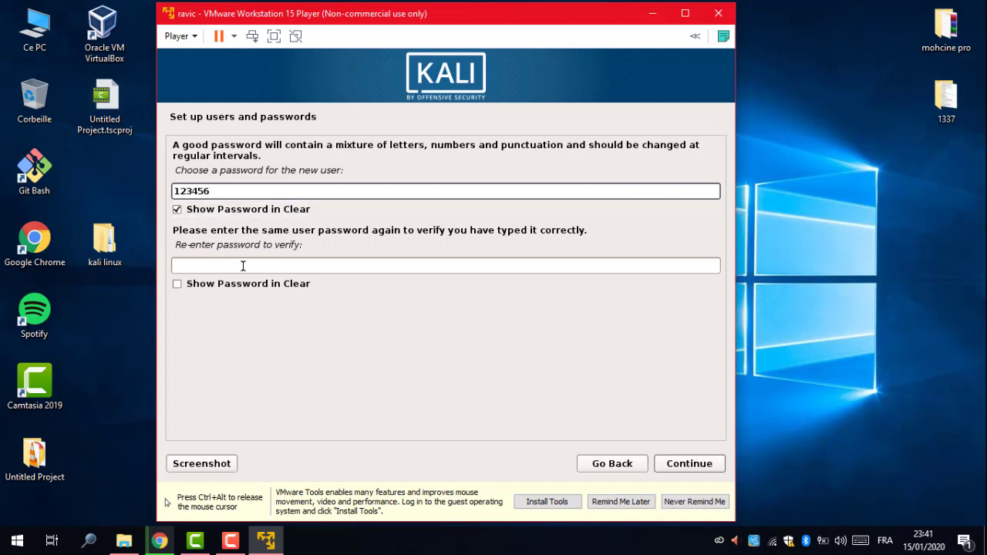
click(224, 284)
click(234, 262)
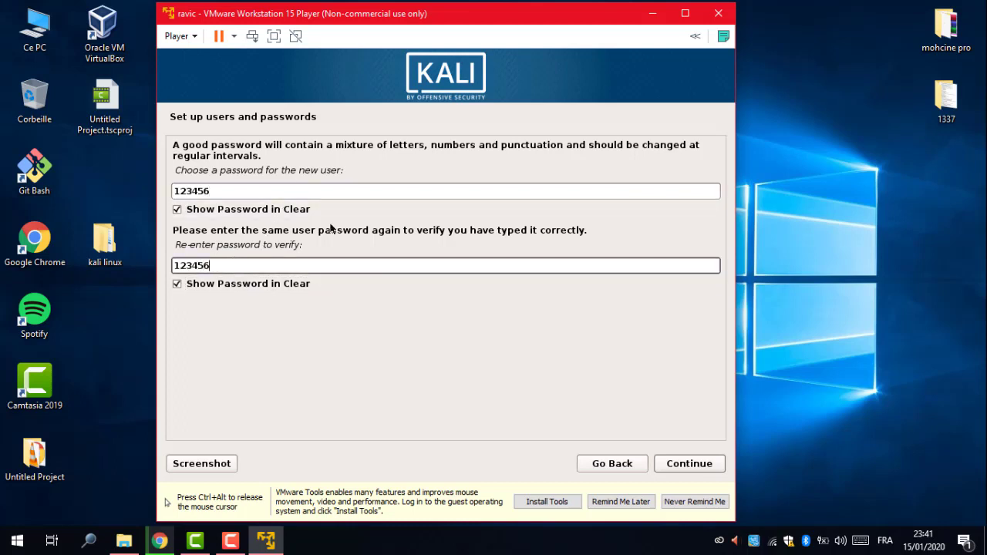
Accept the entered user password and keep Eastern as the time zone.
click(675, 462)
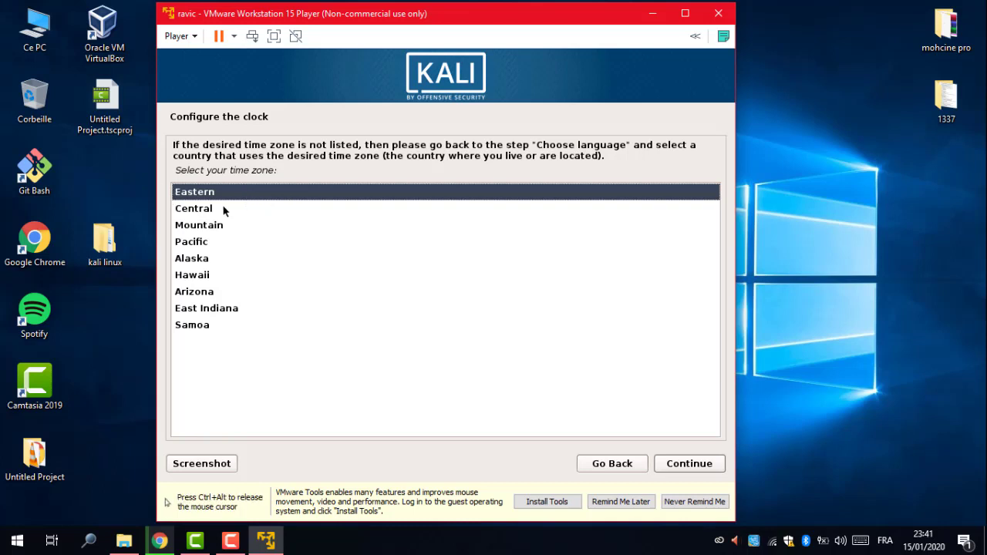
click(700, 467)
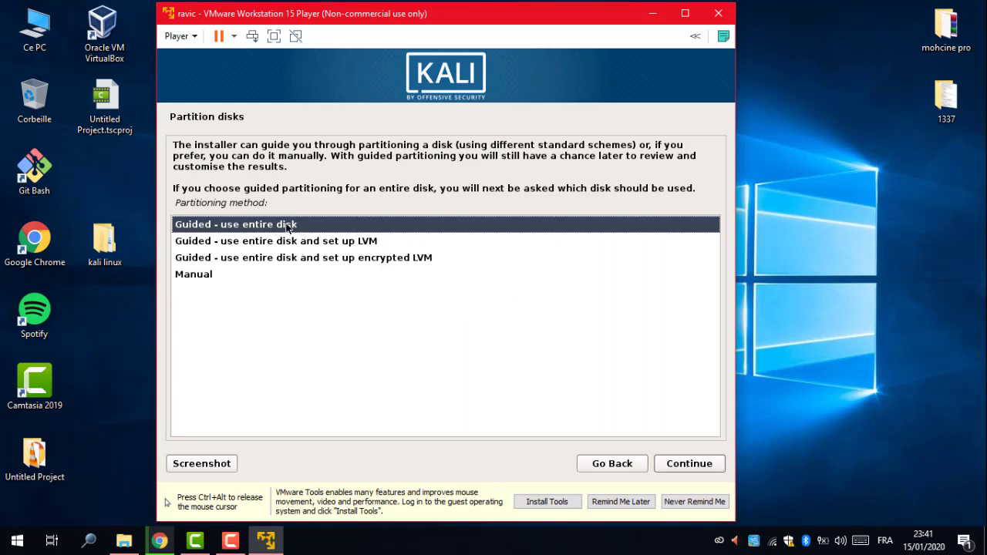
Use guided partitioning of the entire 36.5 GB disk, put all files in one partition, and write the changes.
click(695, 464)
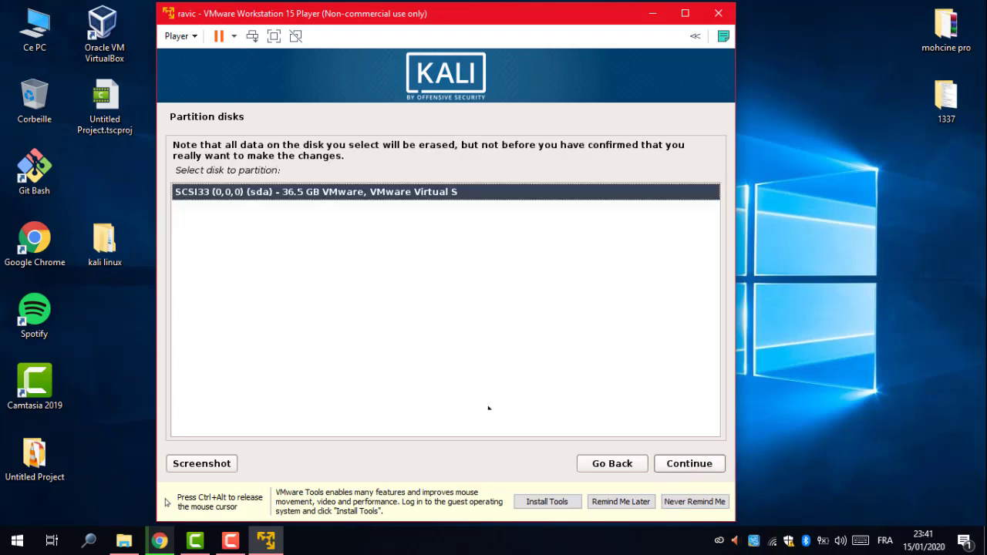
click(689, 464)
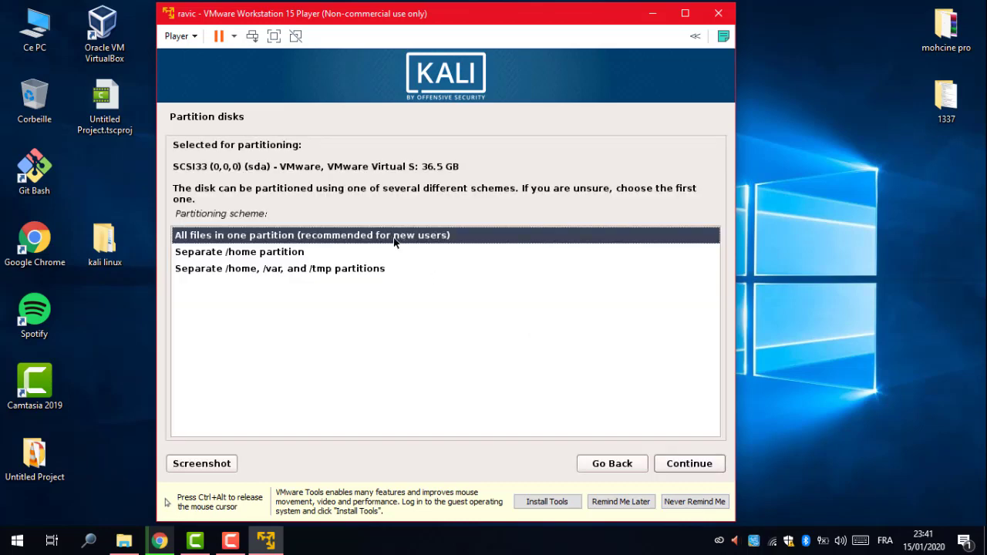
click(688, 466)
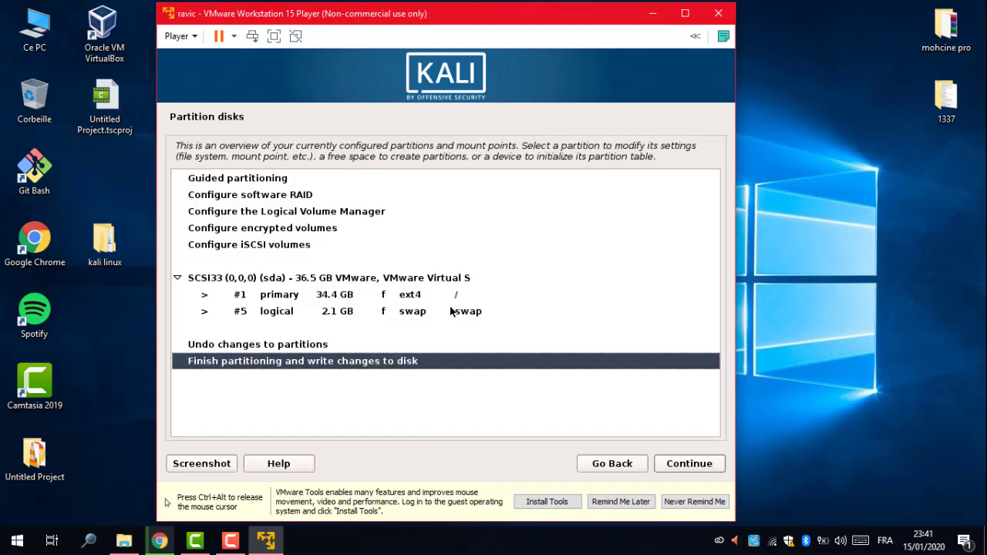
click(314, 352)
click(314, 361)
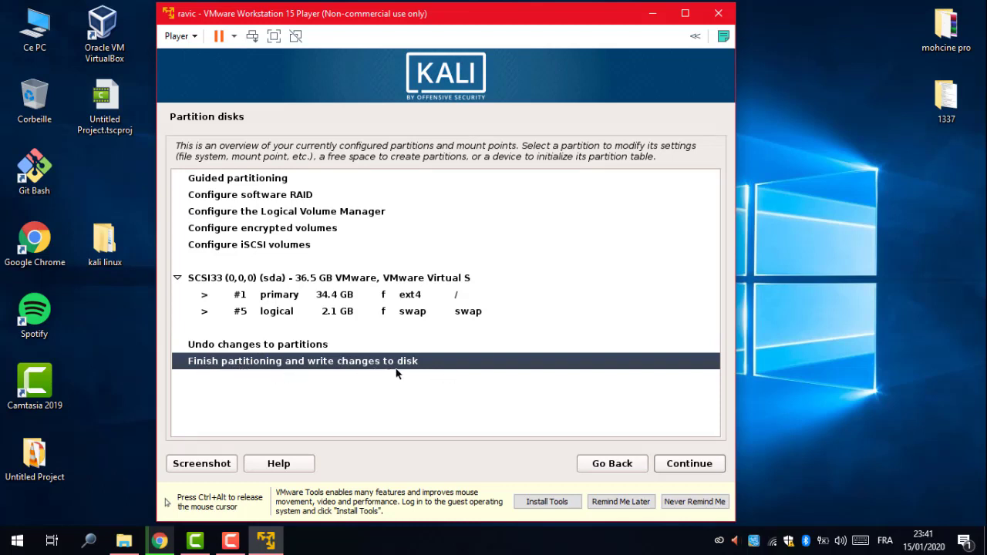
click(668, 466)
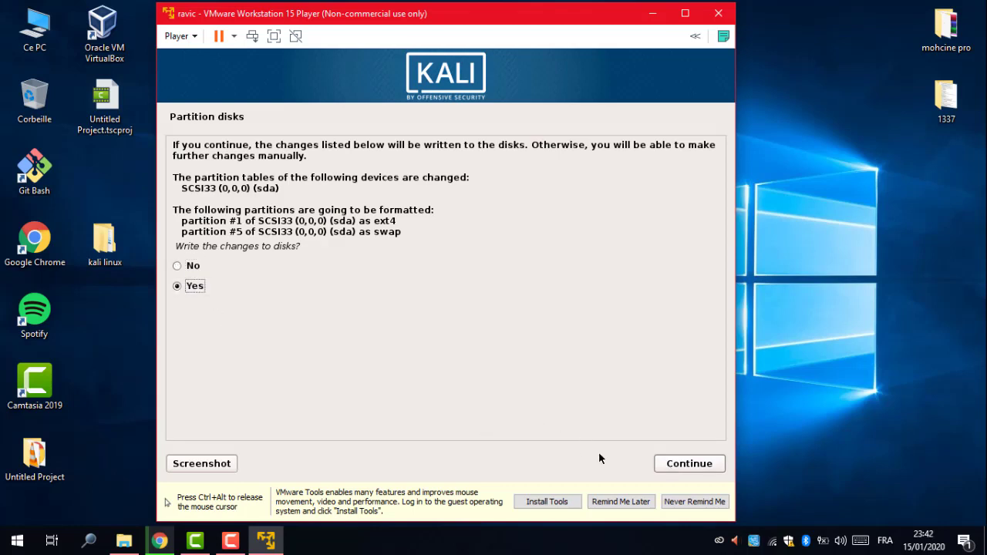
click(672, 467)
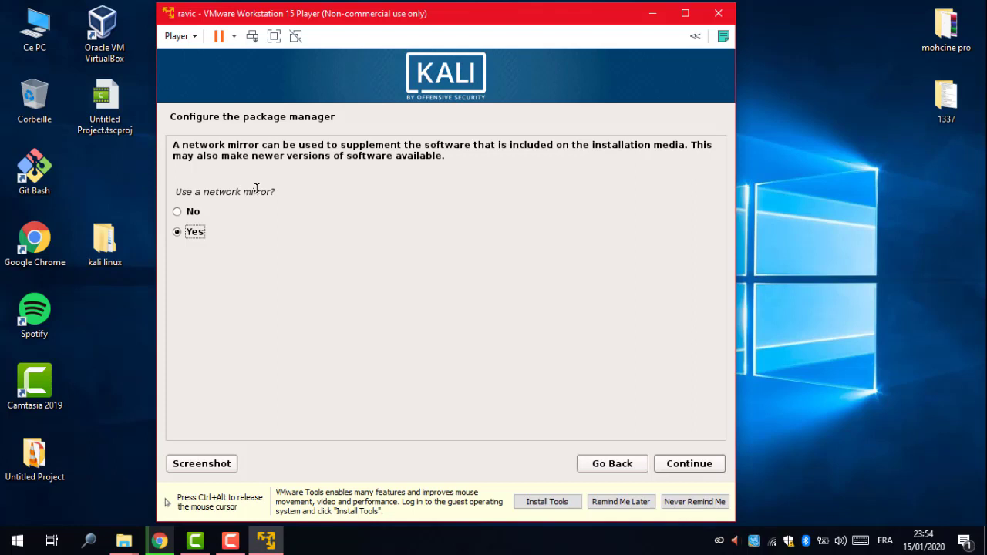
Keep Yes for using a network mirror and continue with a blank HTTP proxy.
key(ctrl+alt)
click(202, 257)
key(ctrl+alt)
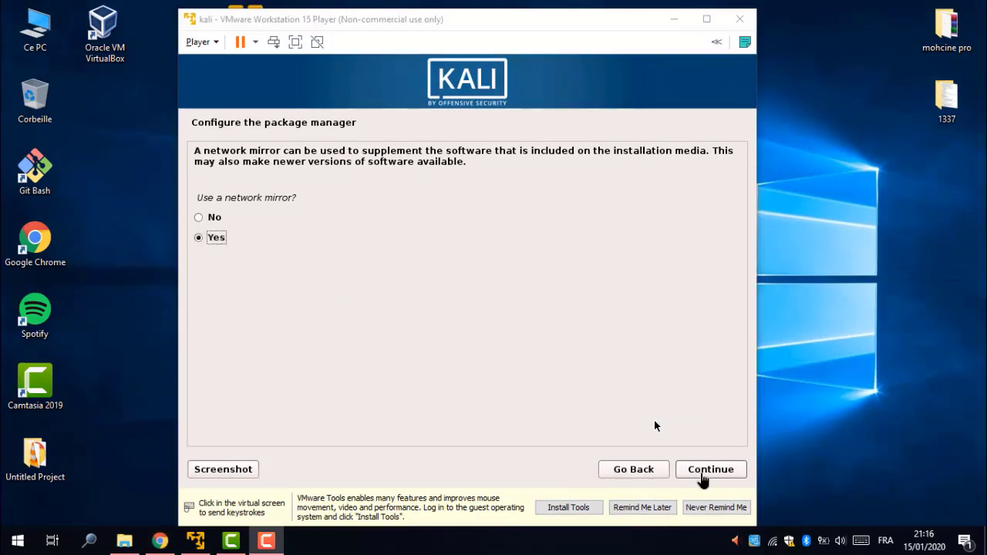
click(702, 476)
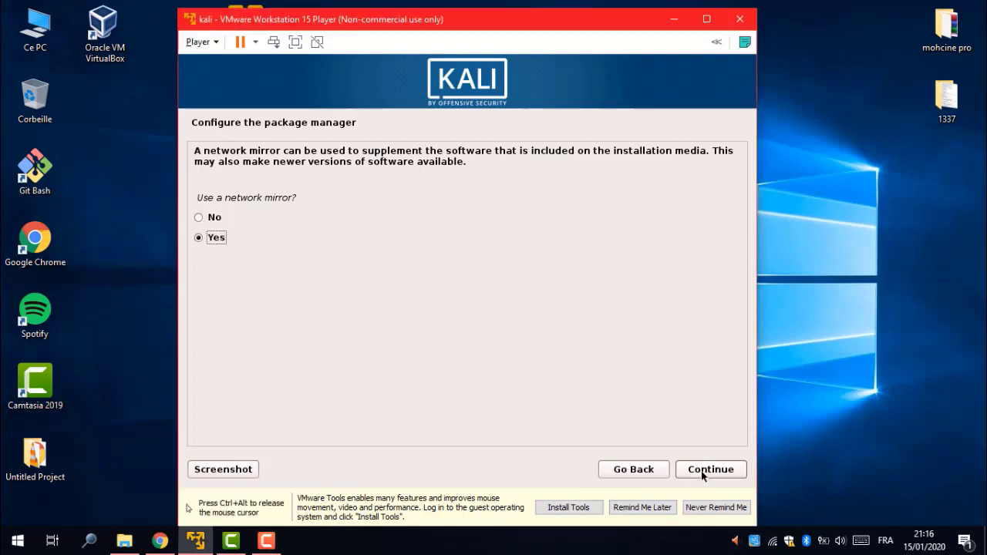
click(703, 475)
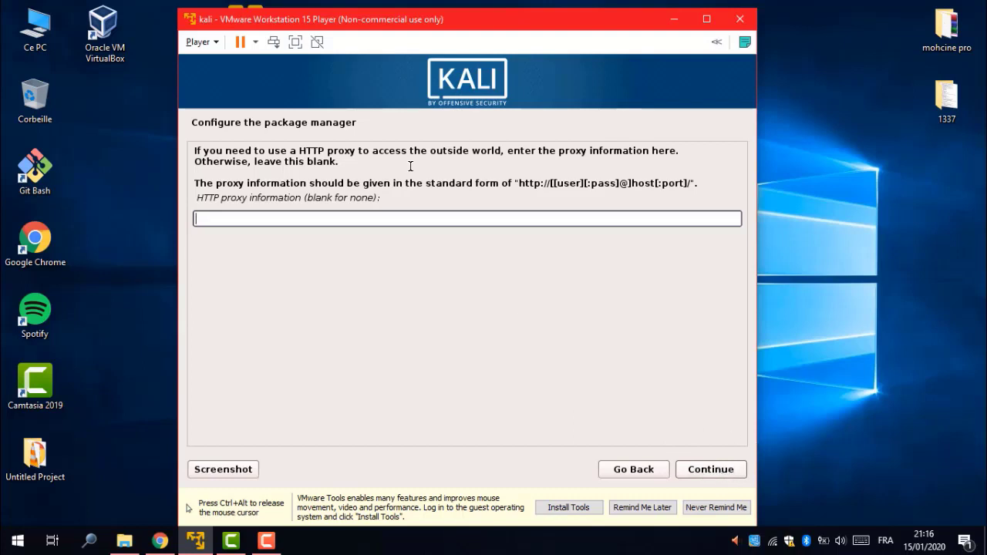
key(Return)
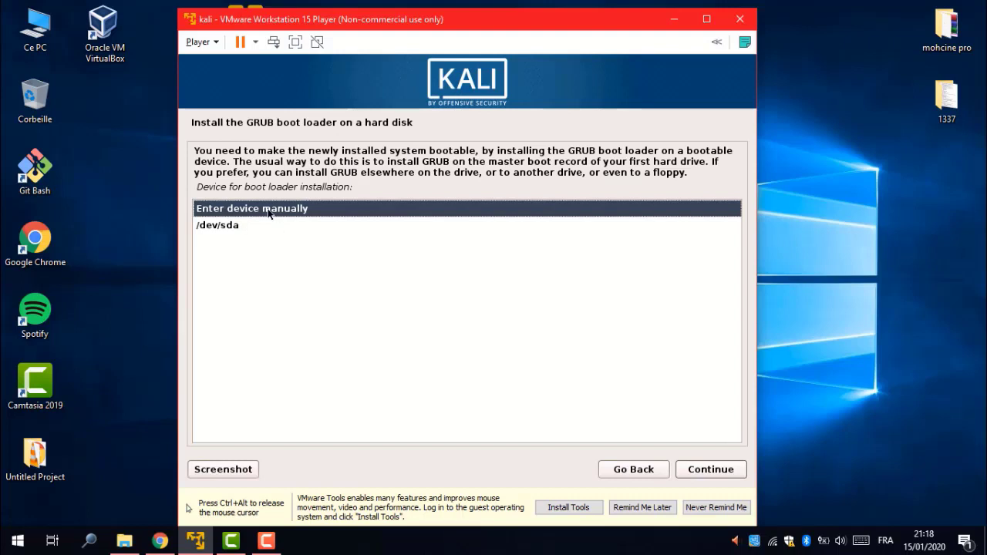
Install the GRUB boot loader on /dev/sda.
click(222, 228)
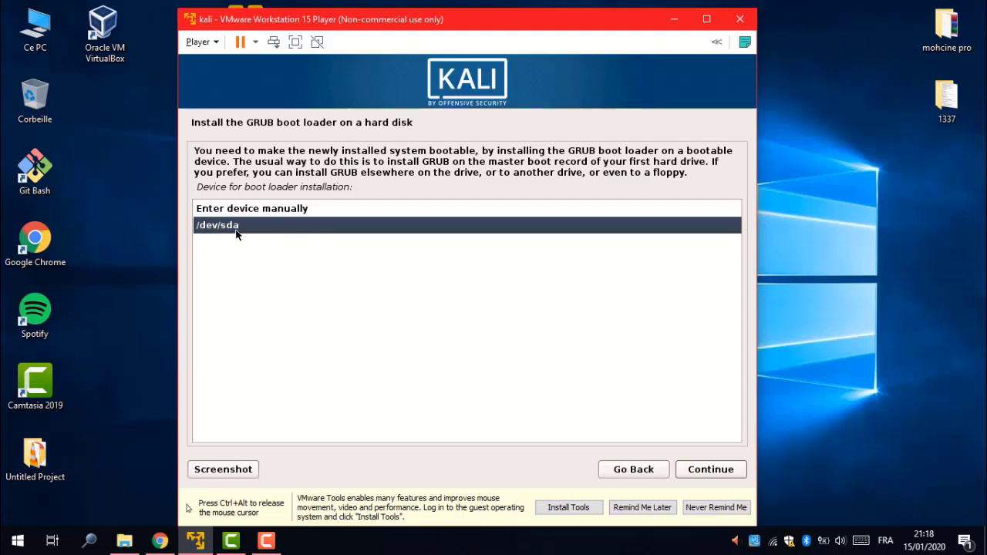
click(700, 474)
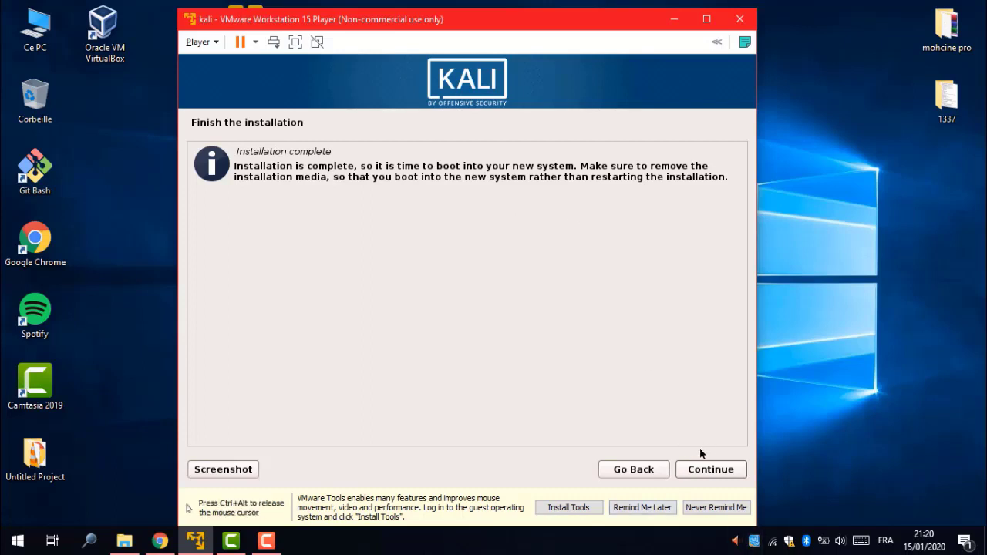
Continue from Installation complete so the VM reboots into the Kali login screen.
click(710, 470)
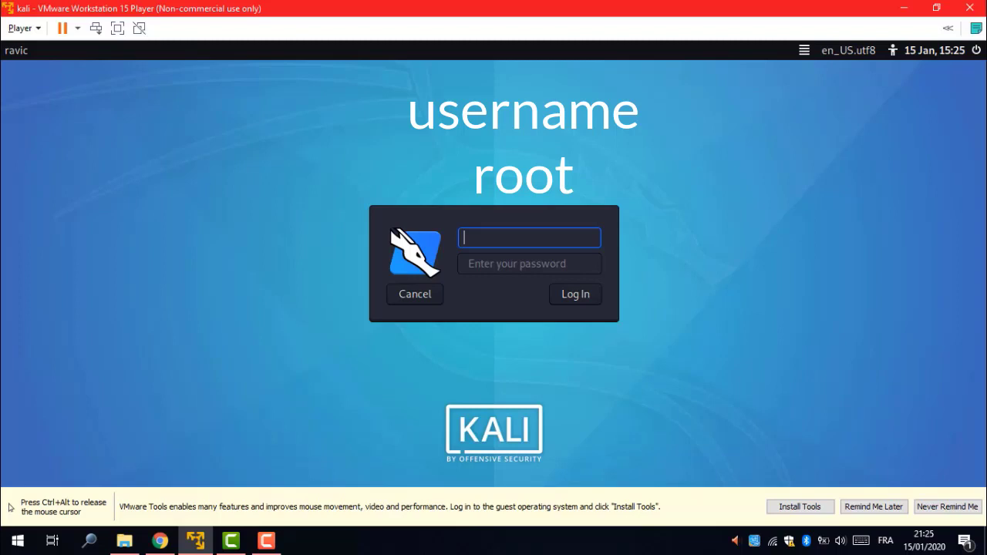
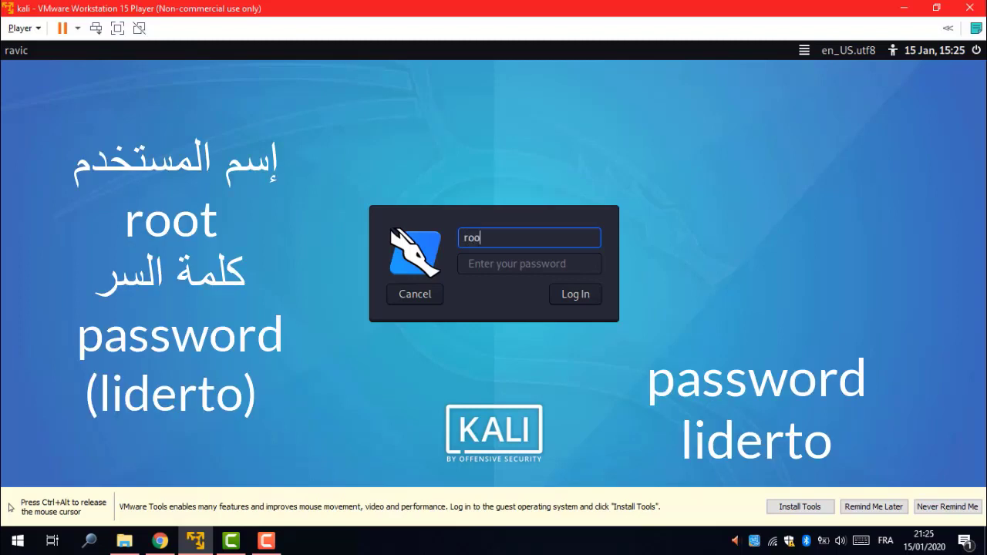
Log in with username root and the account password.
key(Return)
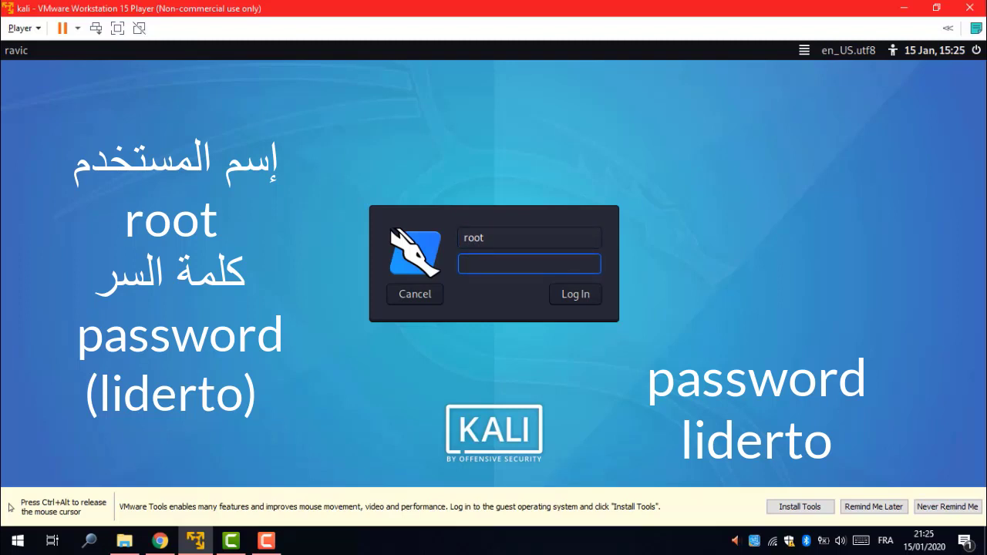
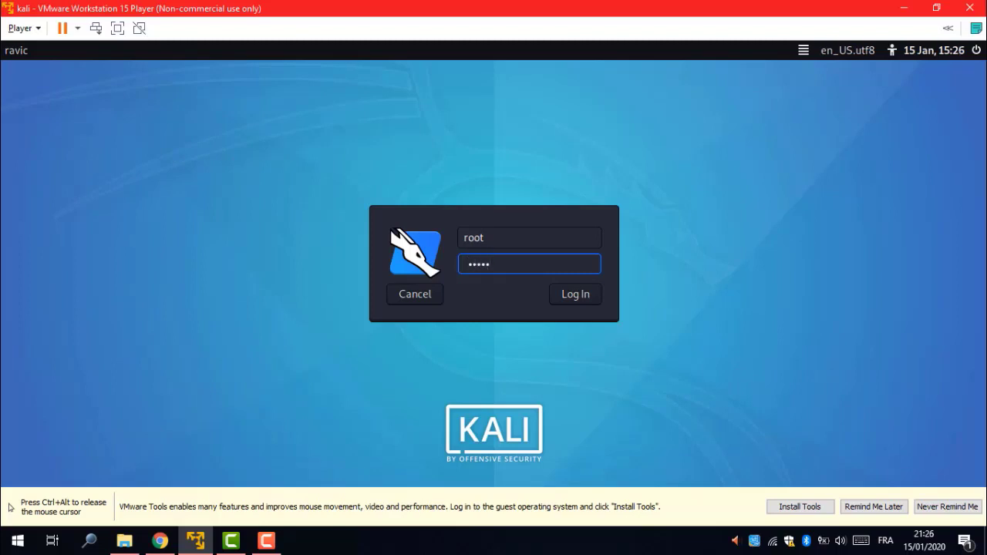
key(Return)
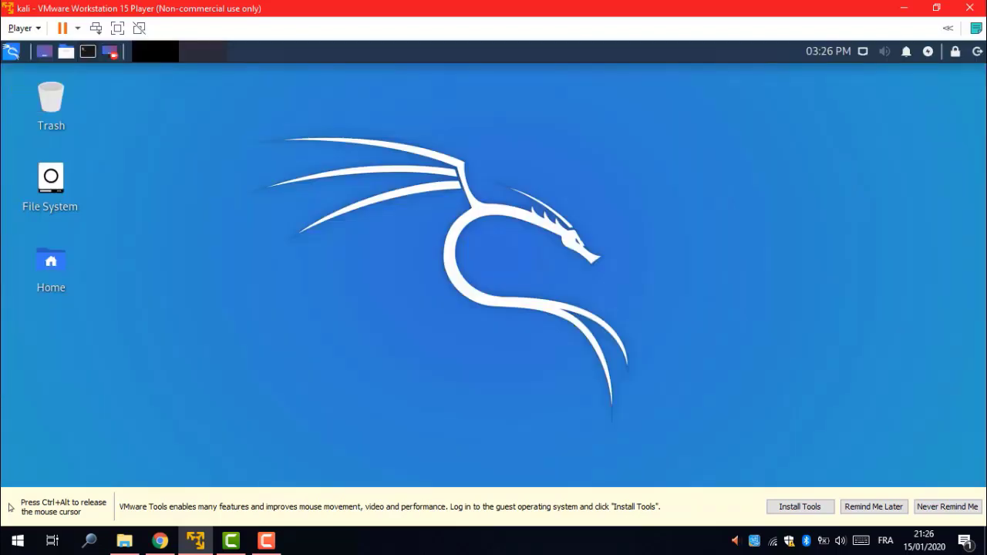
Open a terminal from the top panel and run apt-get update.
click(88, 51)
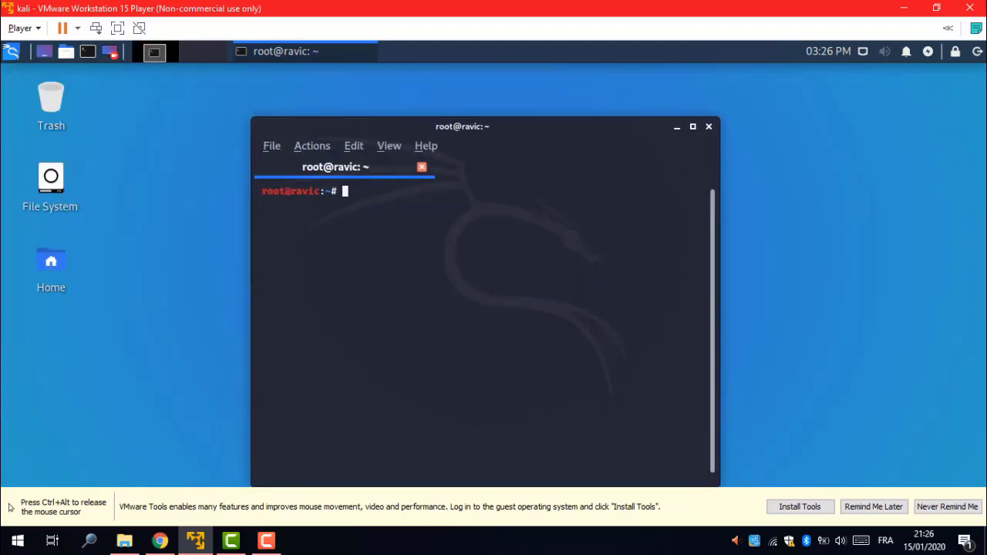
text(apt)
text(-)
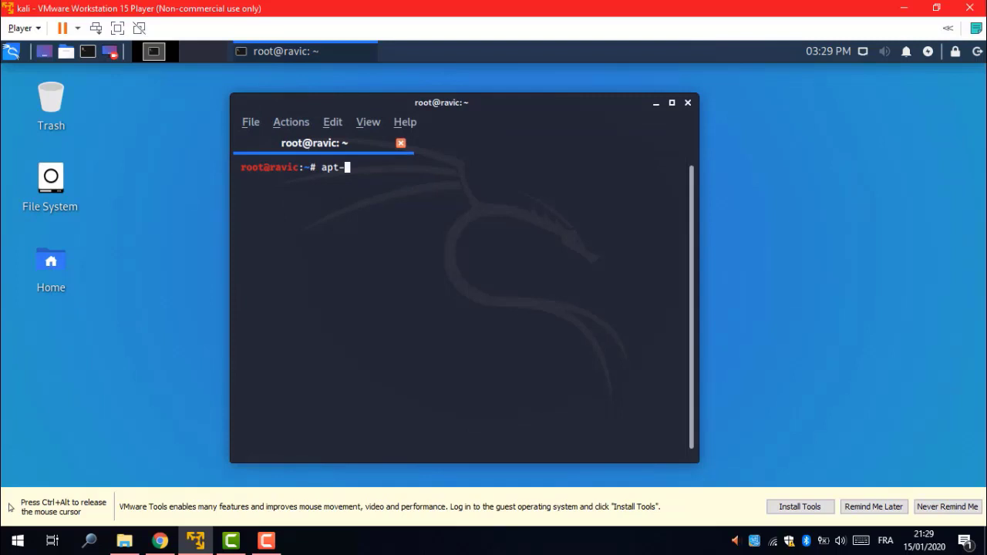
text(get )
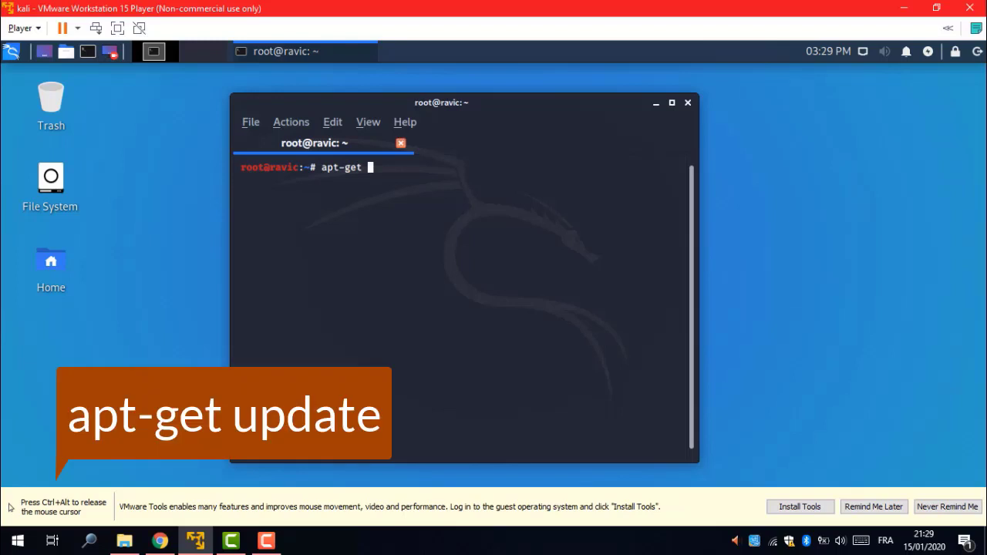
text(update)
key(Return)
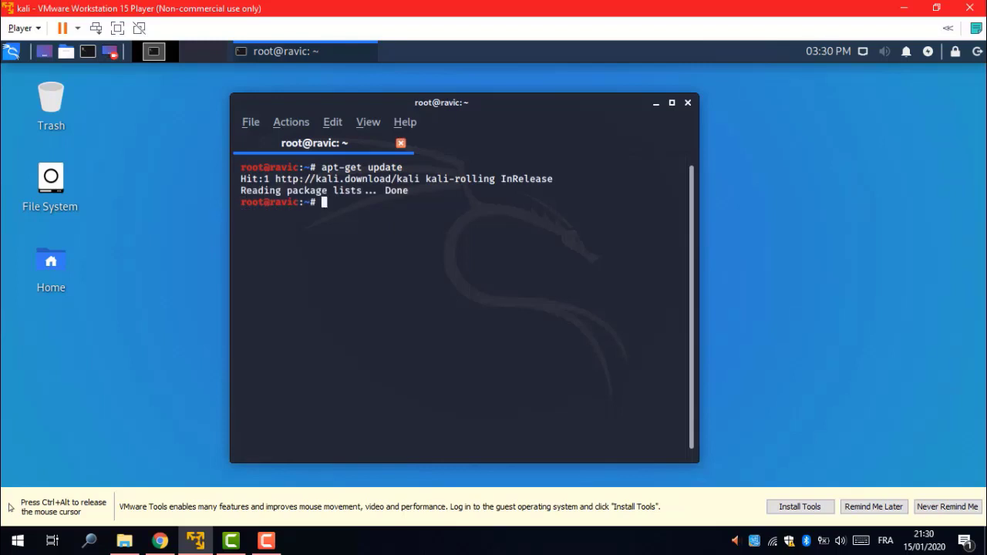
Run apt-get upgrade and answer y to download the 494 upgrades (822 MB).
text(apt)
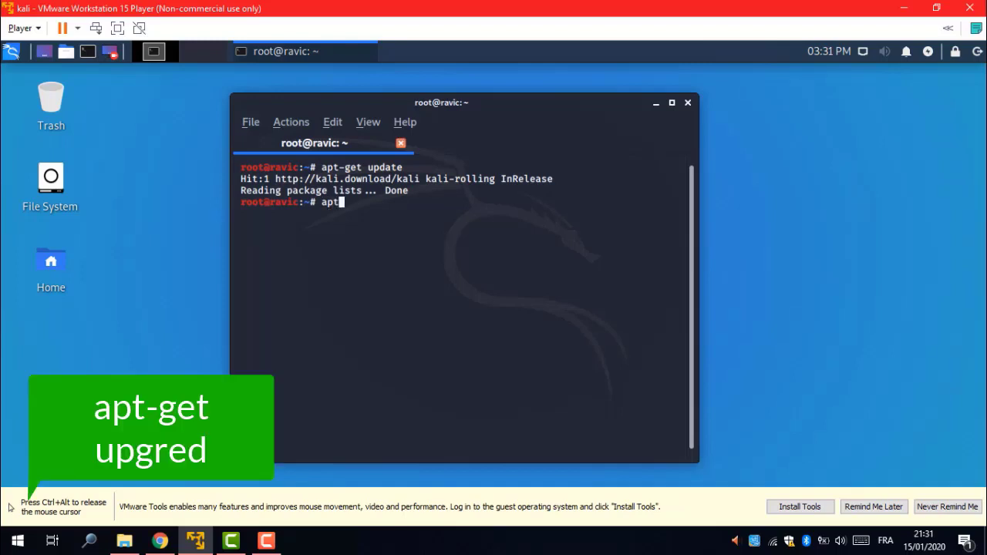
text(-get upgr)
key(BackSpace)
key(BackSpace)
text(grqd)
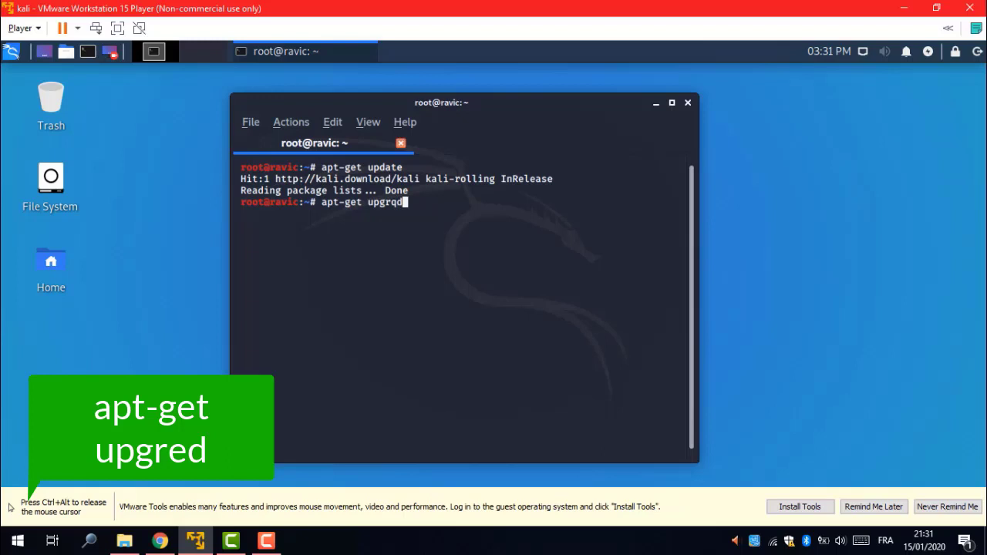
key(BackSpace)
key(BackSpace)
text(ade)
key(Return)
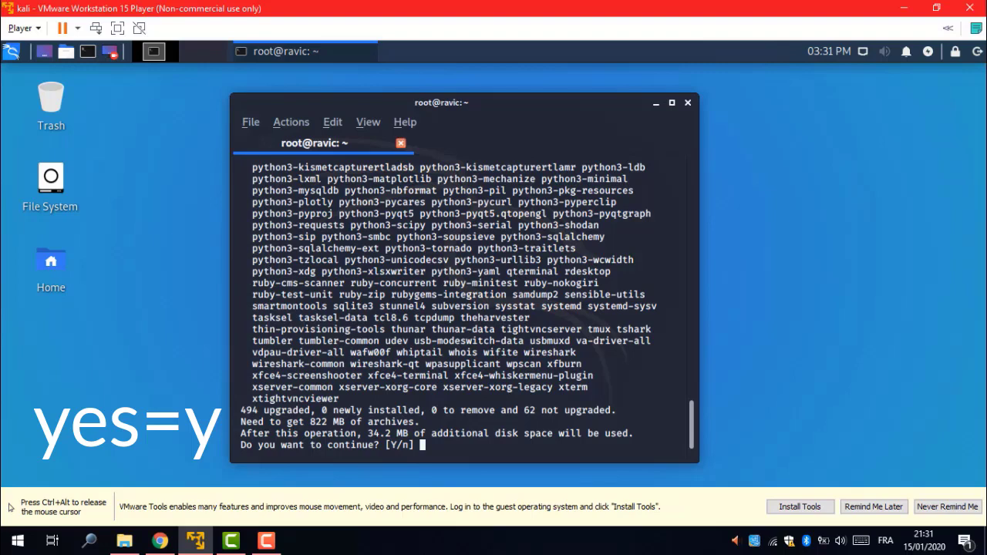
text(y)
key(Return)
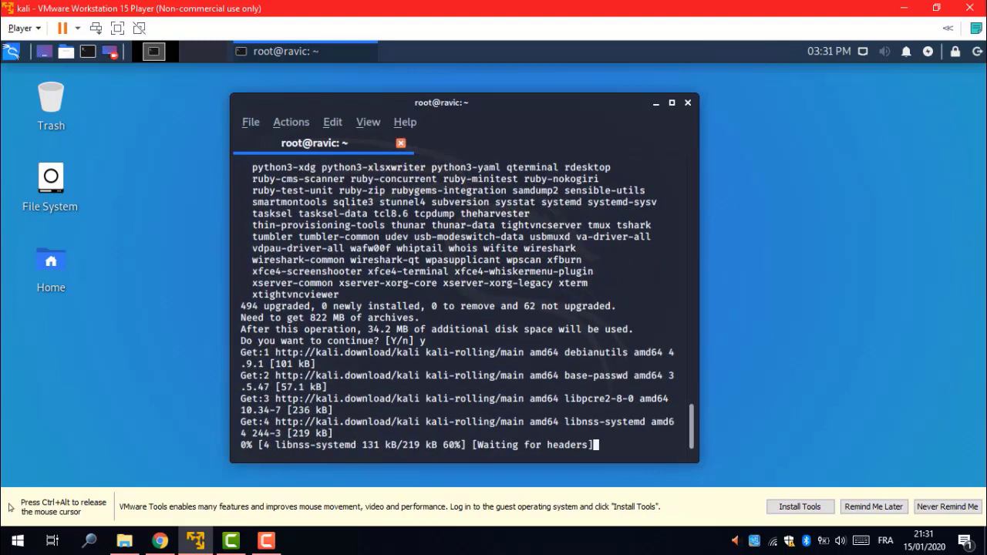